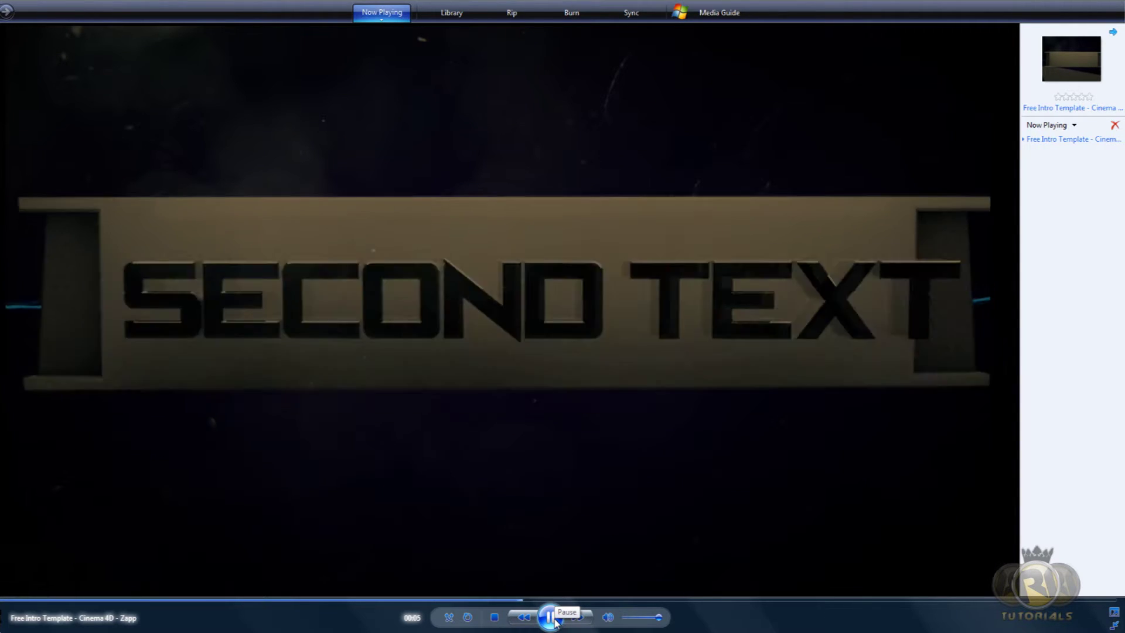
# - Pause the intro preview in Windows Media Player on the SECOND TEXT shot
pyautogui.click(552, 617)
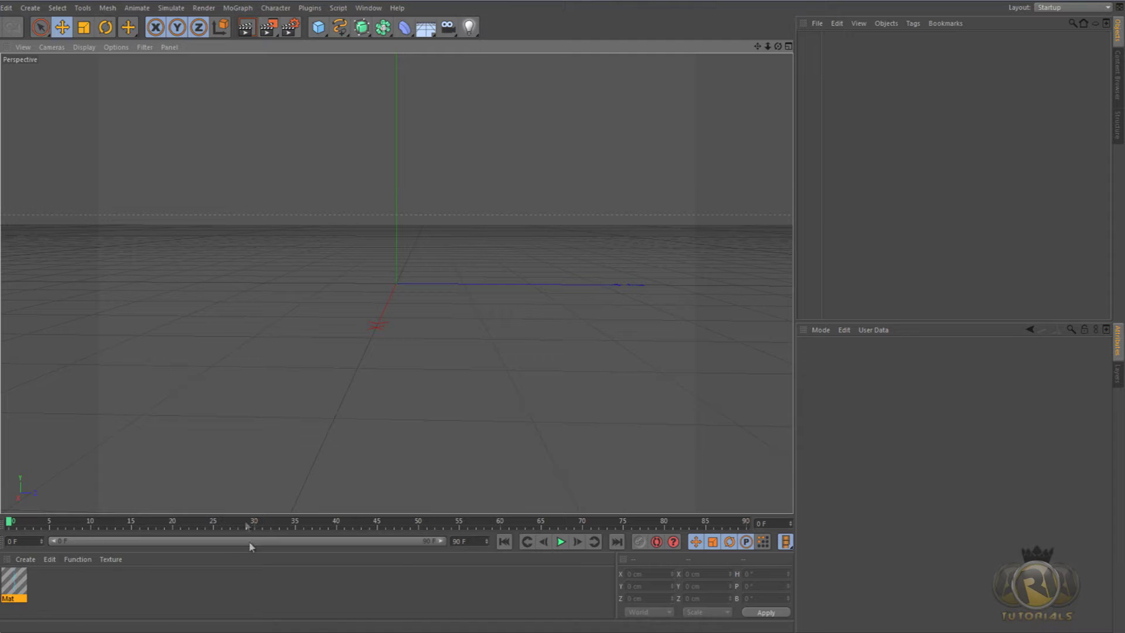
# - Delete the old material and create a new one, opening it in the Material Editor
pyautogui.click(19, 584)
pyautogui.press('Delete')
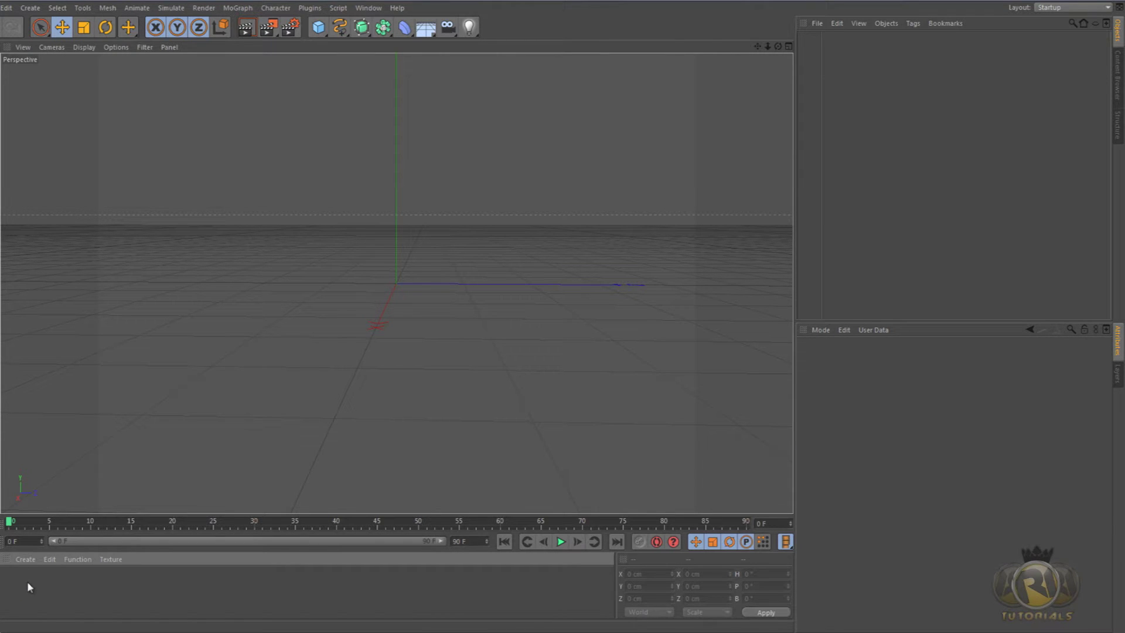
pyautogui.doubleClick(87, 581)
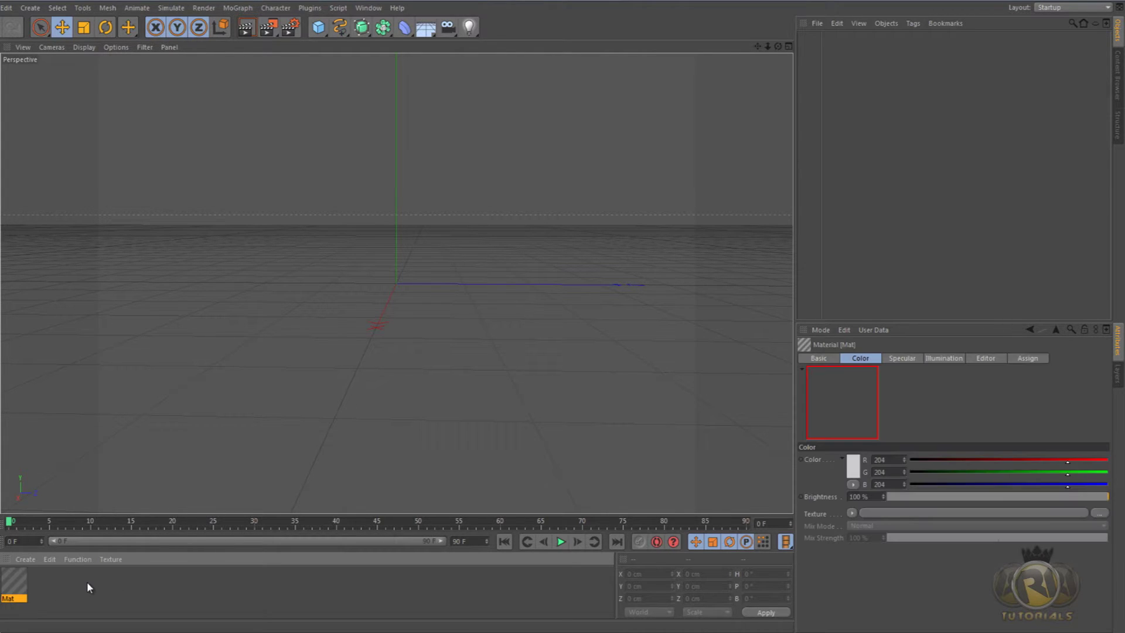
pyautogui.doubleClick(14, 581)
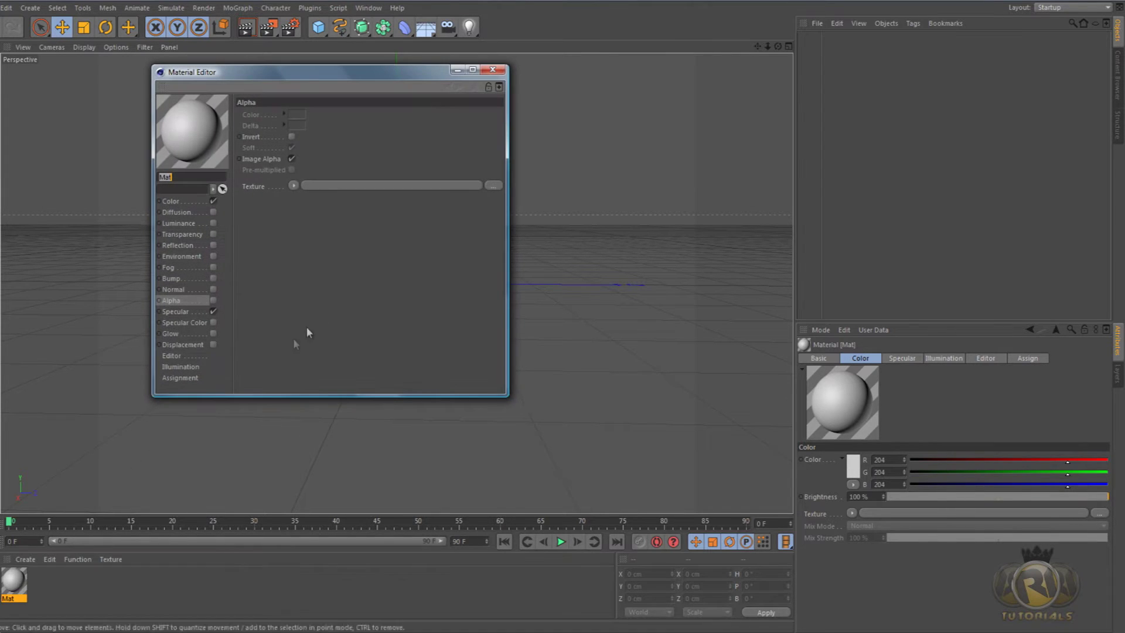
# - Disable the Color and Specular channels and enable Luminance and Alpha
pyautogui.click(196, 199)
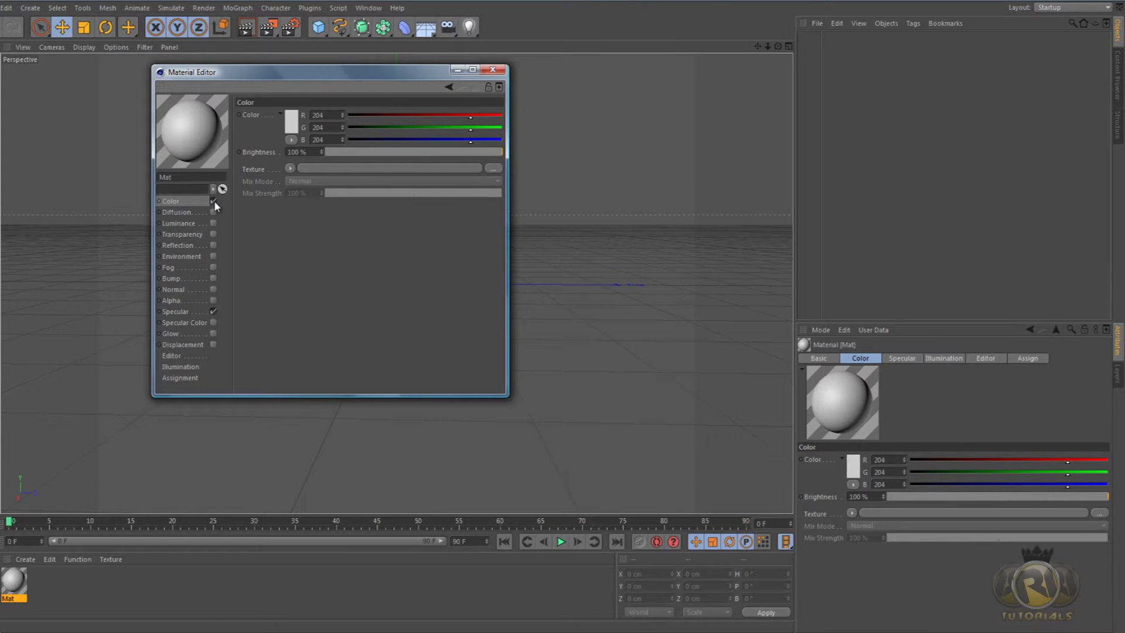
pyautogui.click(213, 200)
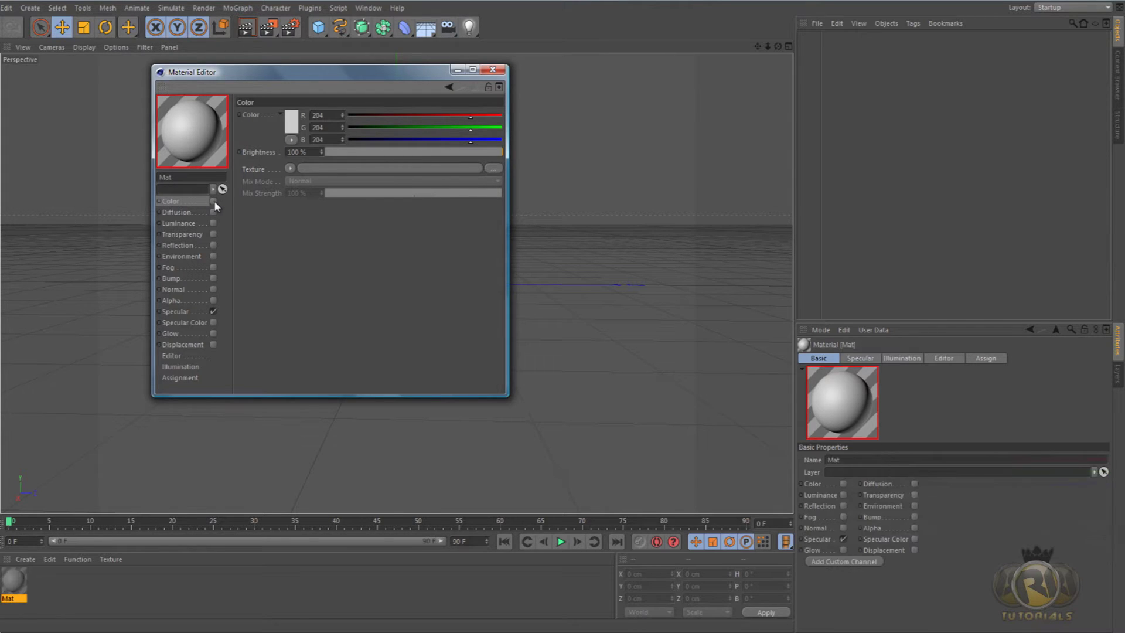
pyautogui.click(213, 311)
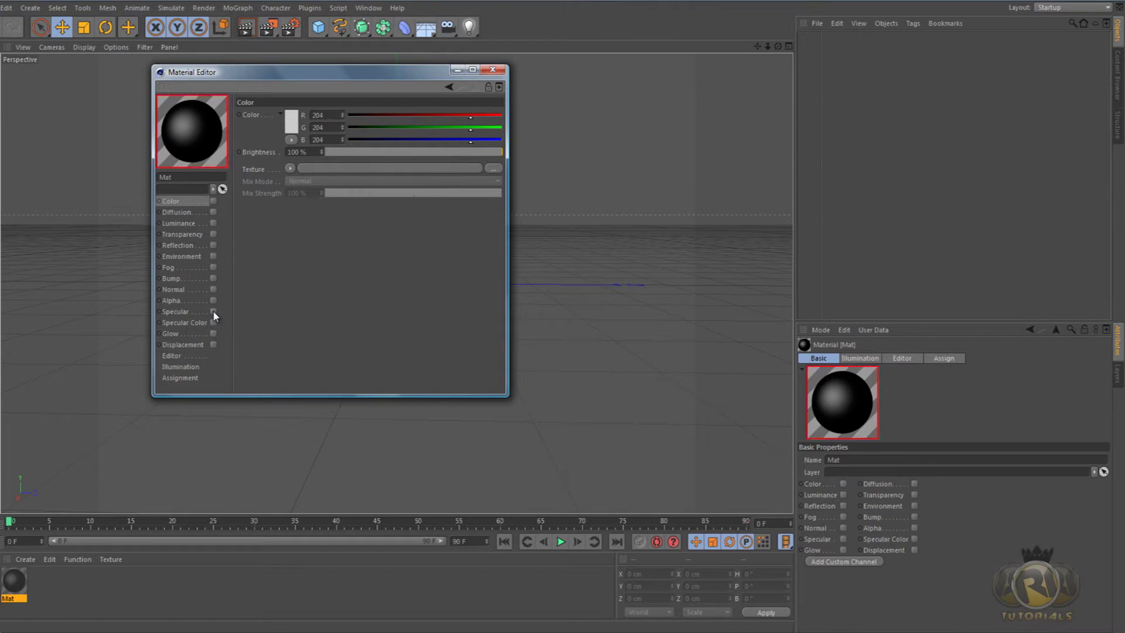
pyautogui.click(213, 223)
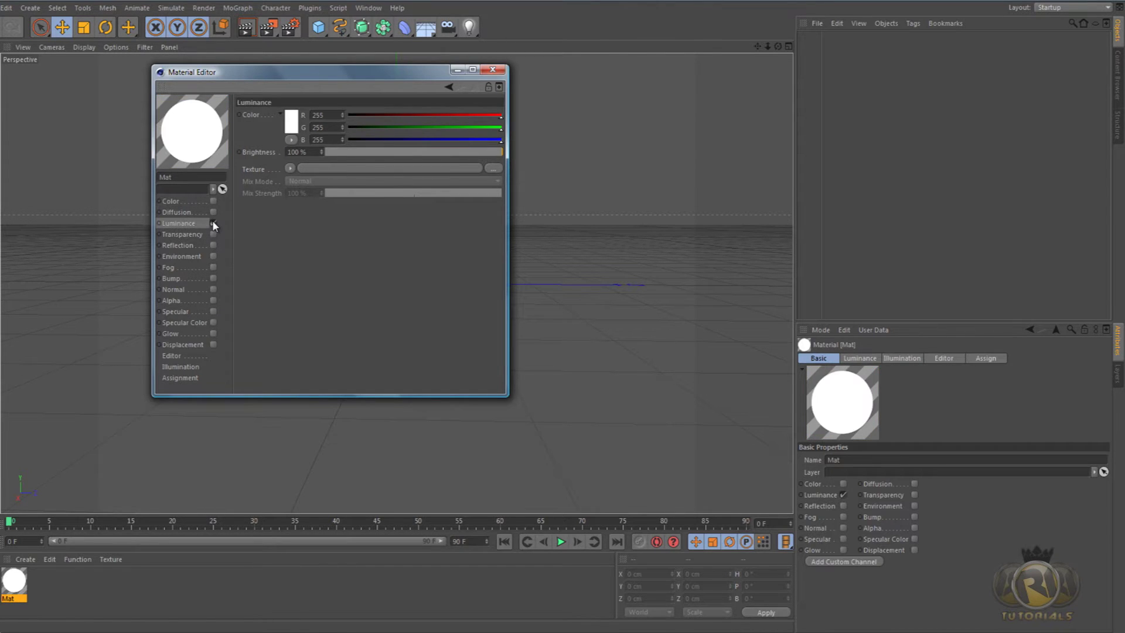
pyautogui.click(213, 301)
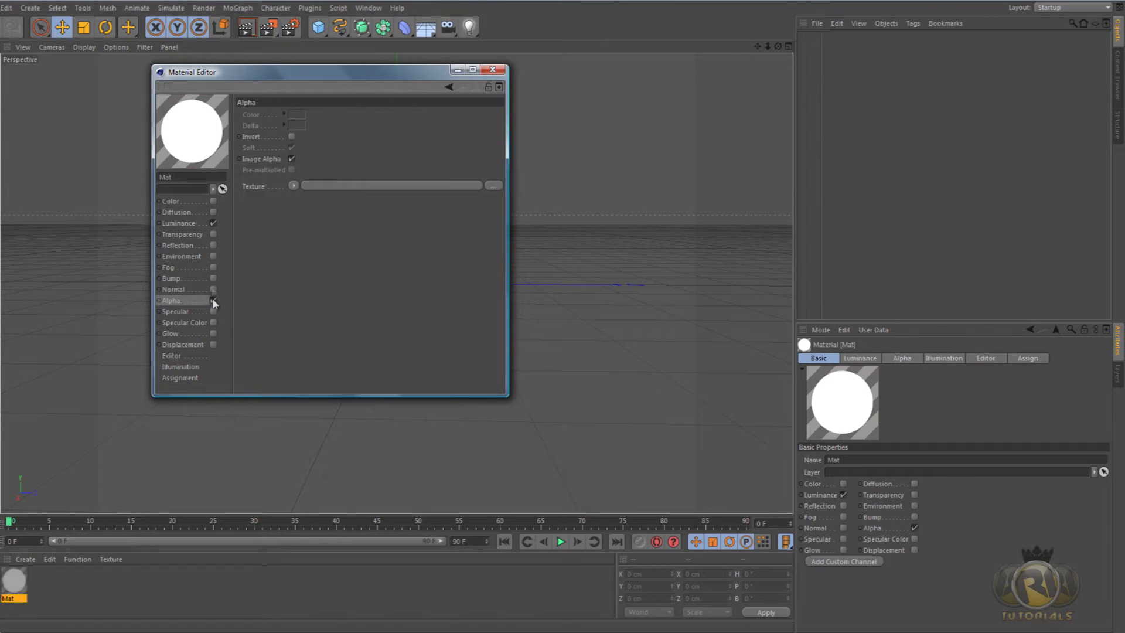
pyautogui.click(192, 224)
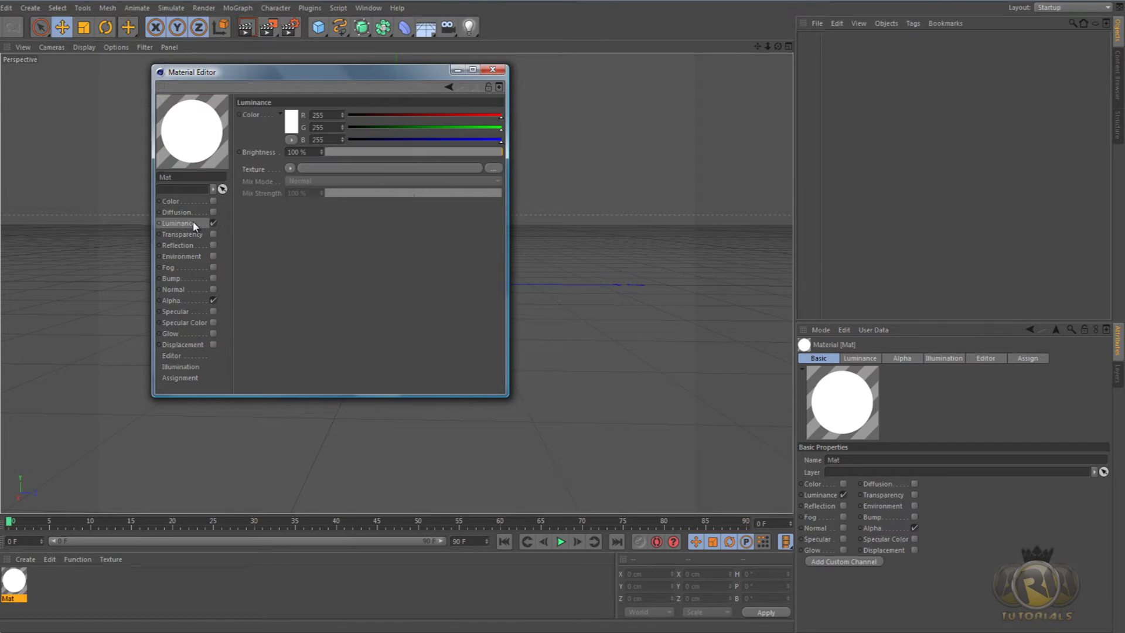
# - Load a Gradient shader into the Luminance texture slot and view its settings
pyautogui.click(291, 168)
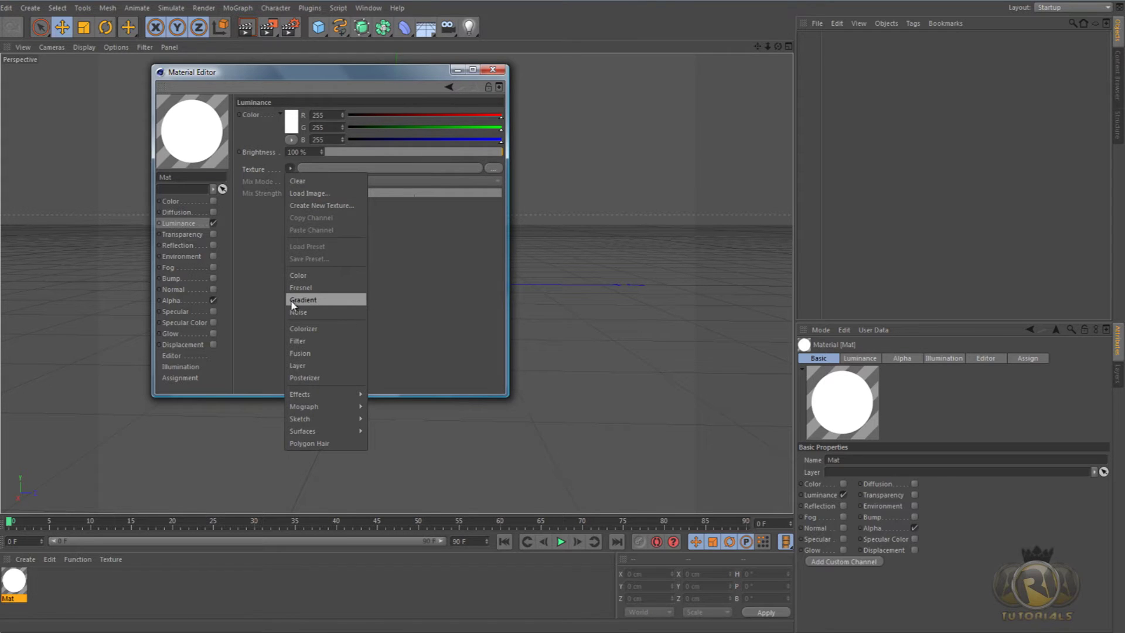
pyautogui.click(308, 298)
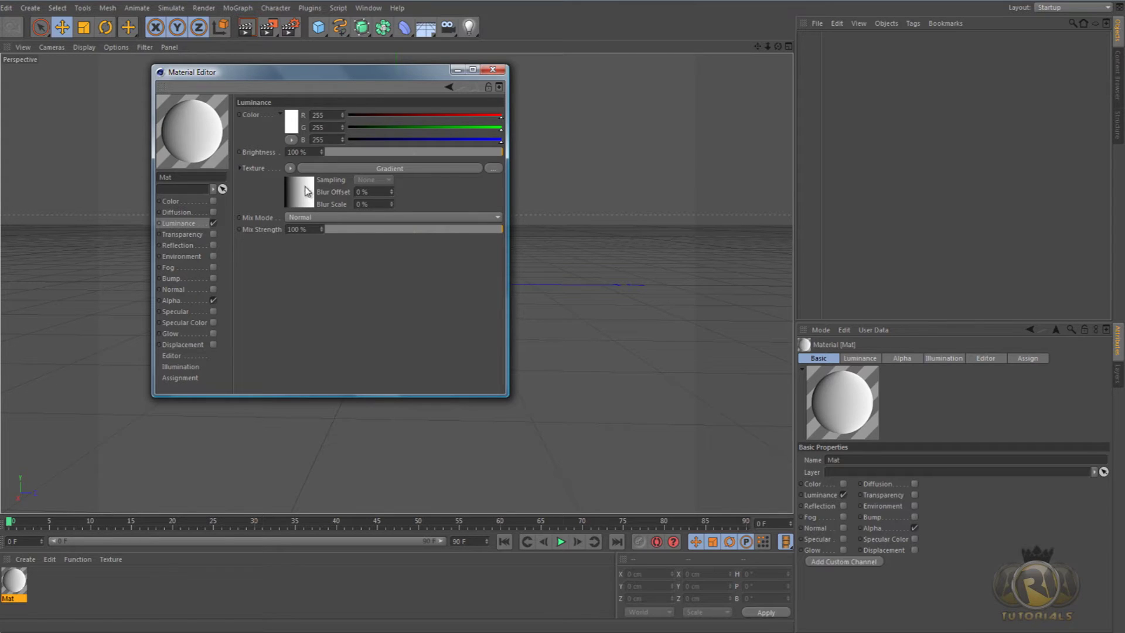
pyautogui.click(304, 195)
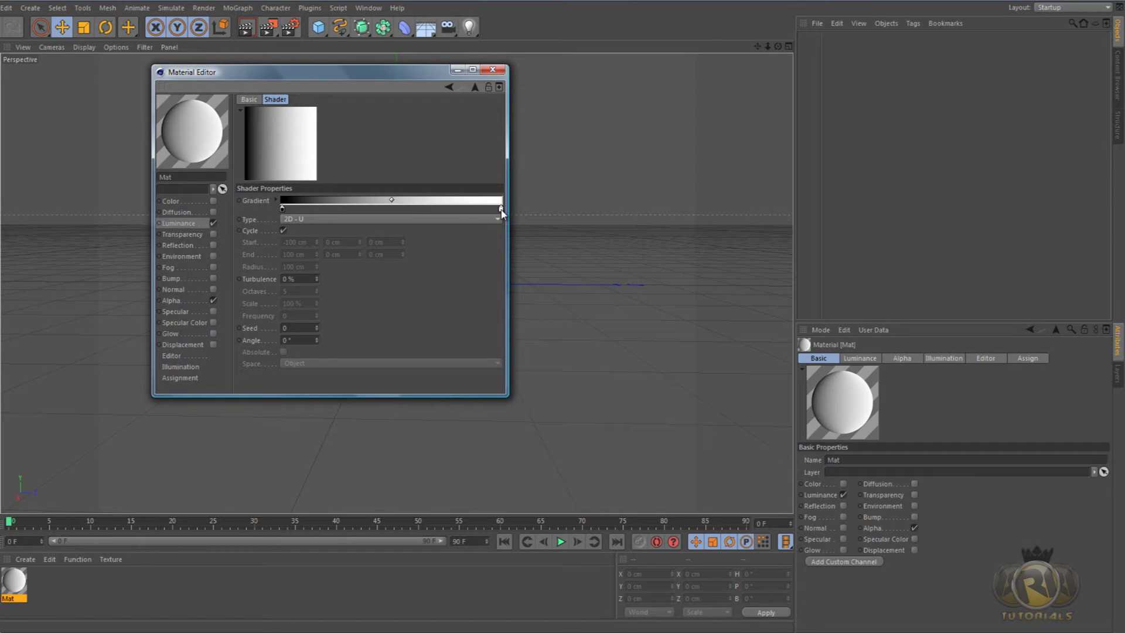
# - Make the gradient's right end black and add a cyan stop in the middle
pyautogui.doubleClick(501, 209)
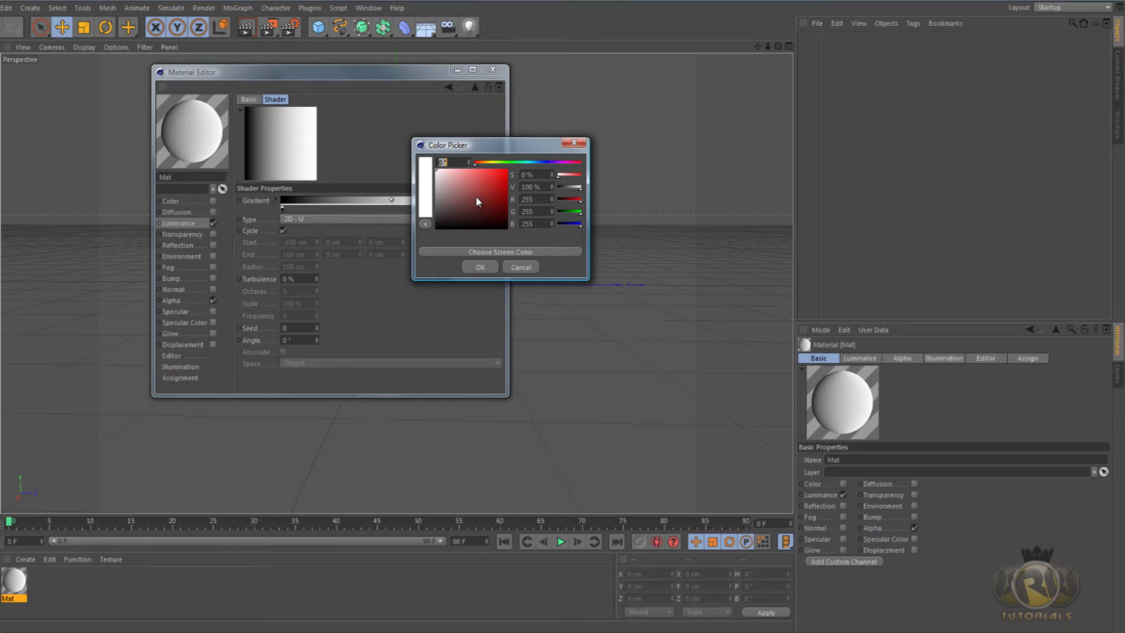
pyautogui.moveTo(475, 185); pyautogui.dragTo(476, 230)
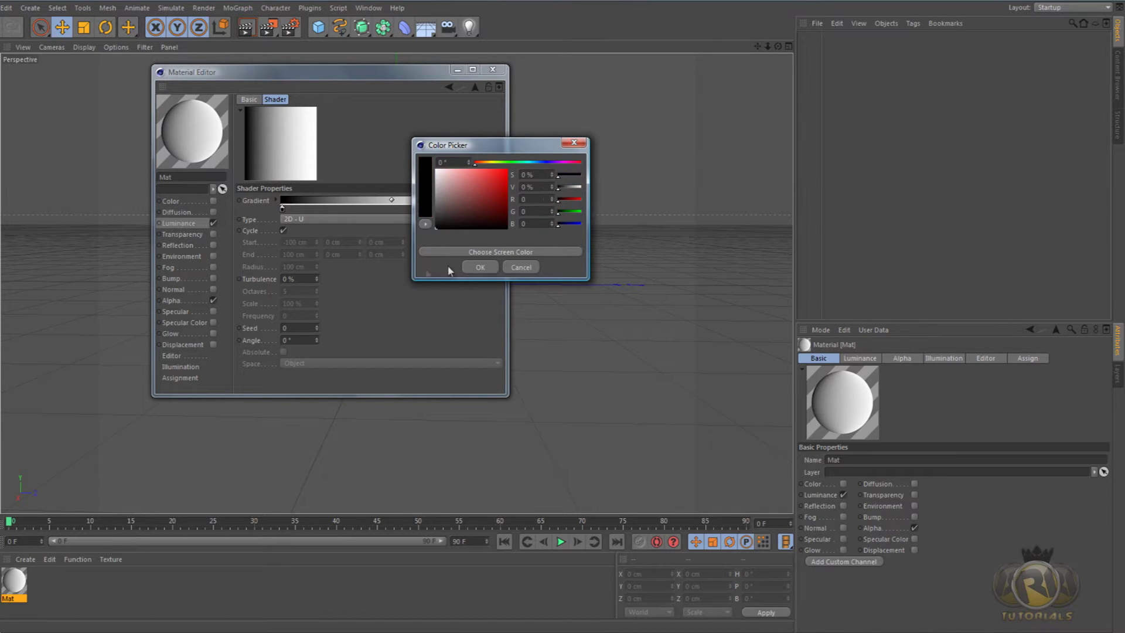
pyautogui.click(481, 266)
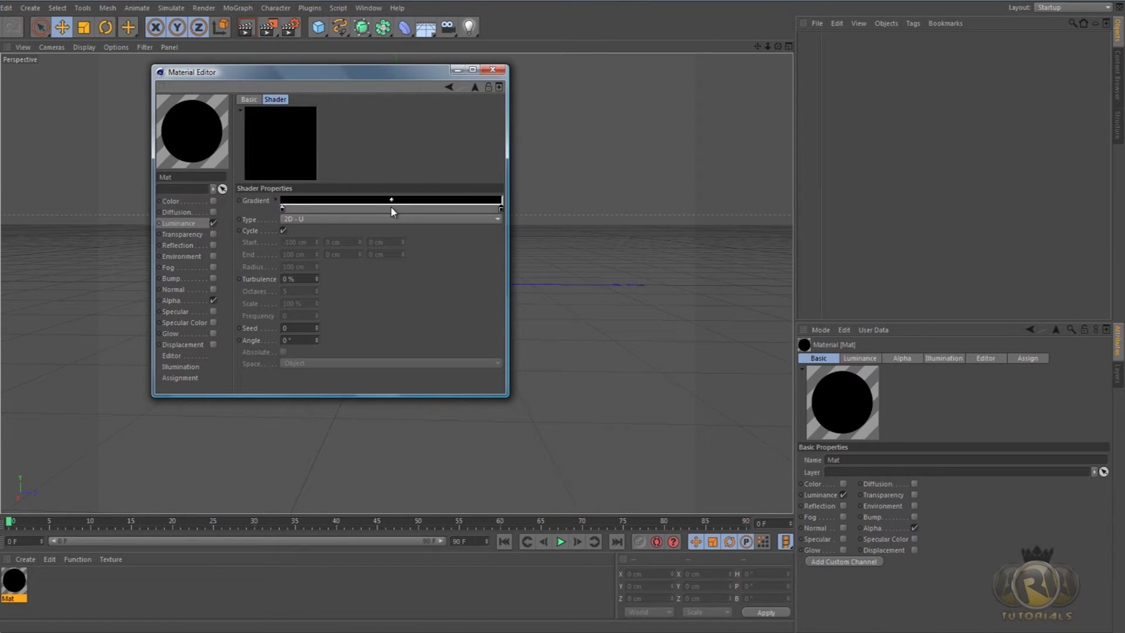
pyautogui.click(391, 208)
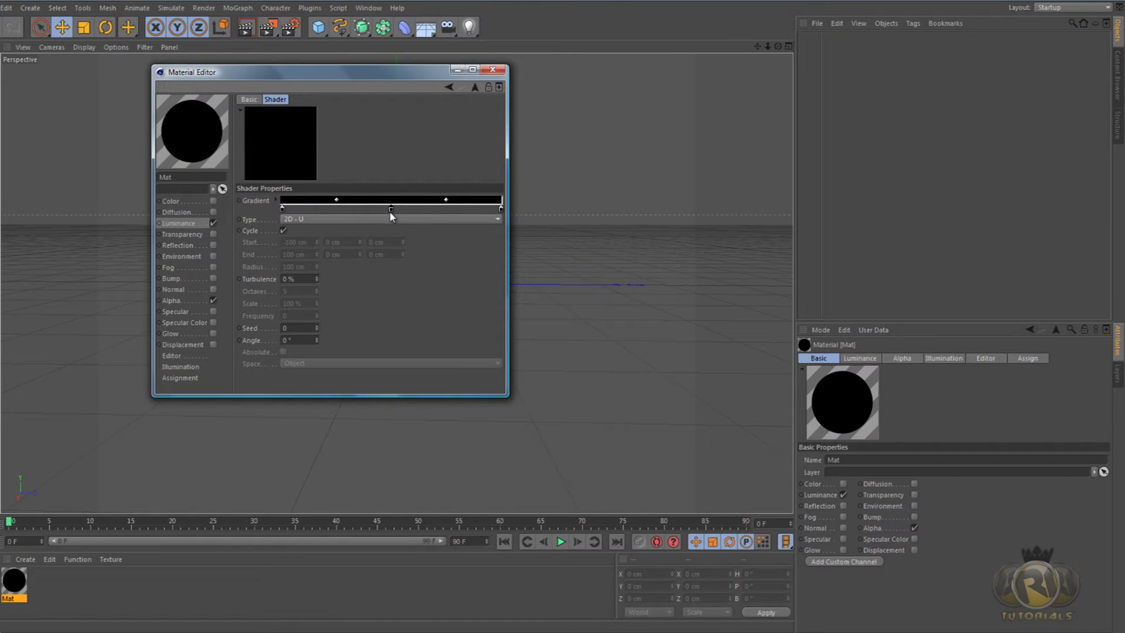
pyautogui.doubleClick(392, 210)
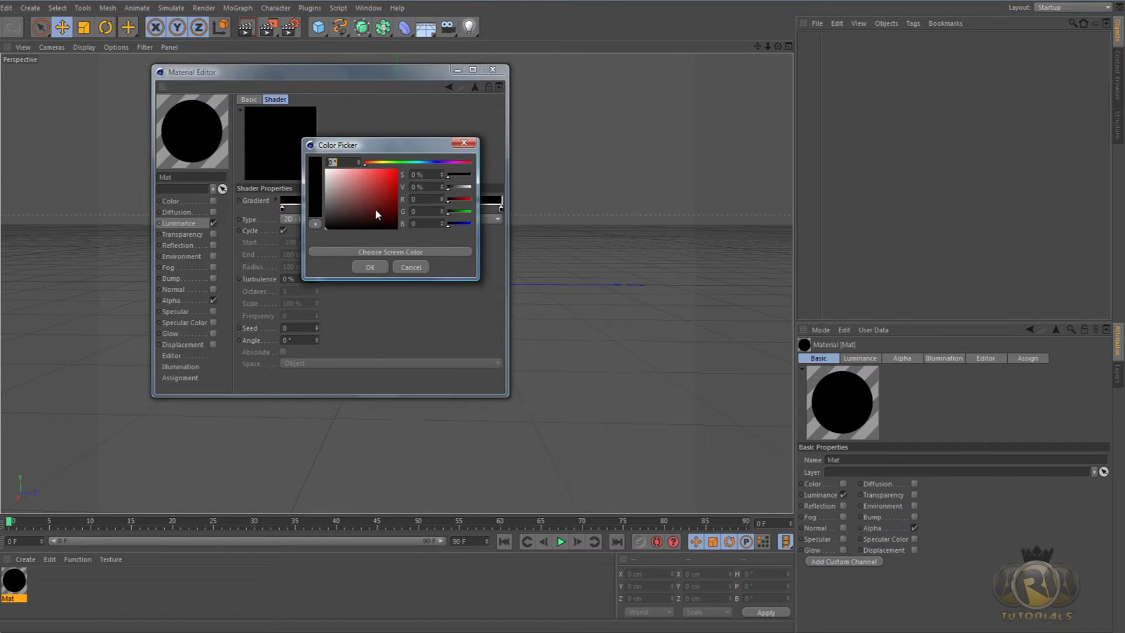
pyautogui.moveTo(376, 214); pyautogui.dragTo(419, 169)
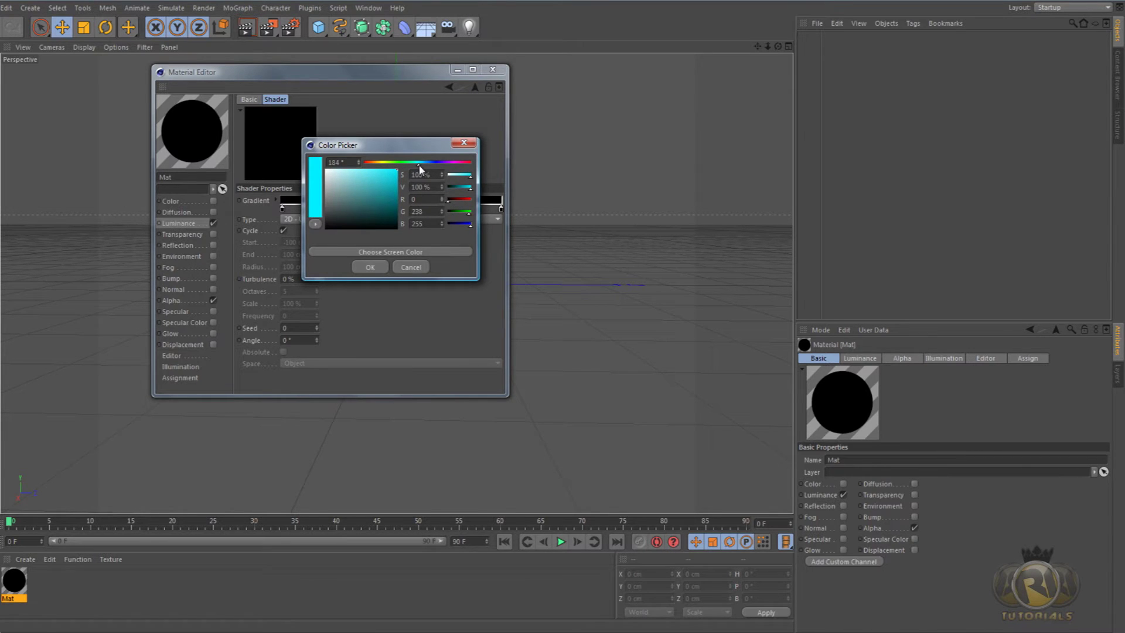
pyautogui.click(378, 264)
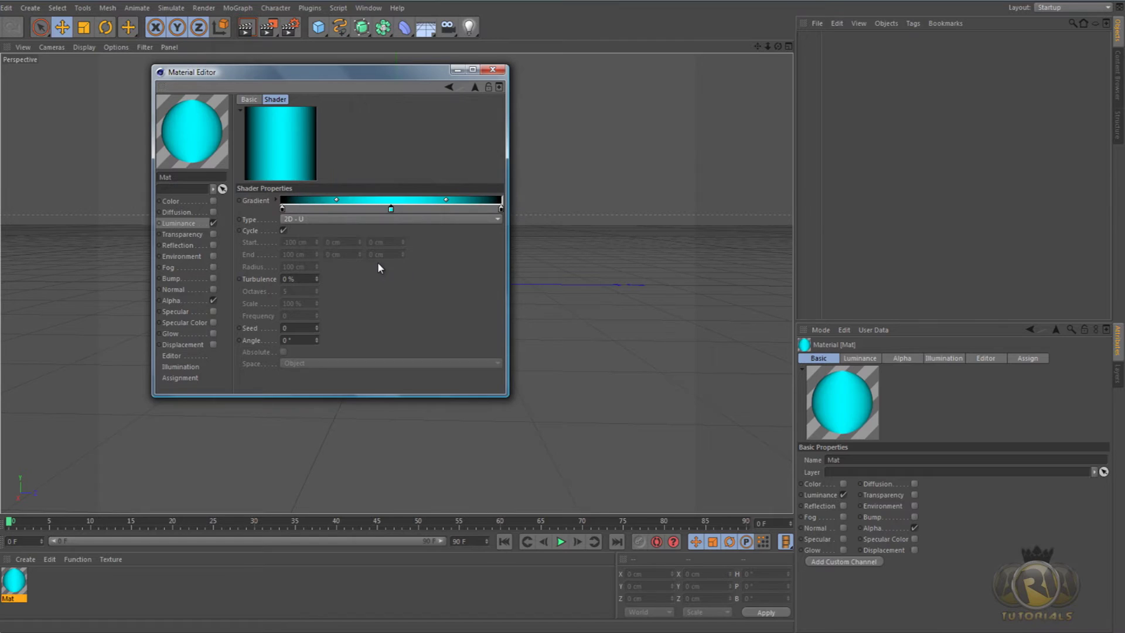
# - Add black stops on both sides of the cyan stop and narrow the cyan stripe
pyautogui.click(385, 208)
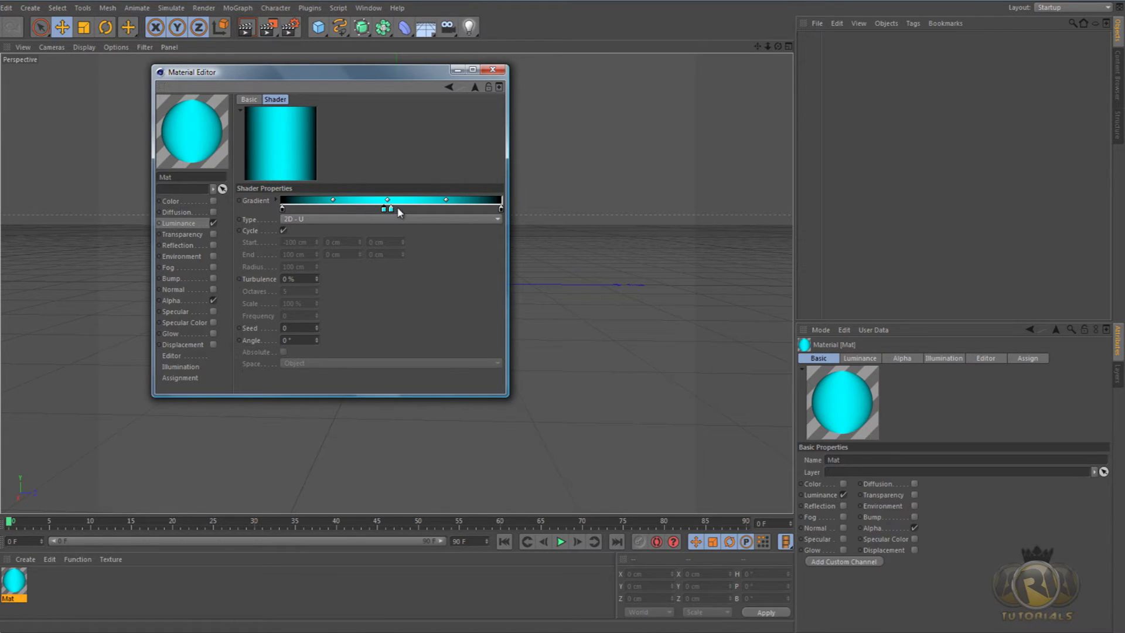
pyautogui.click(397, 208)
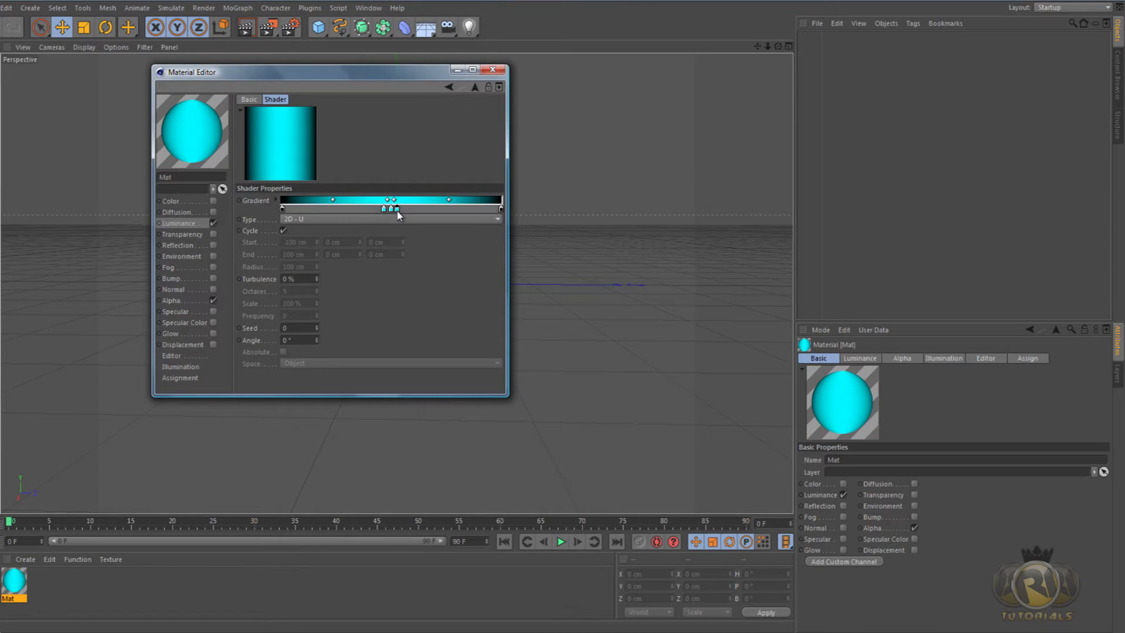
pyautogui.doubleClick(397, 209)
pyautogui.click(332, 229)
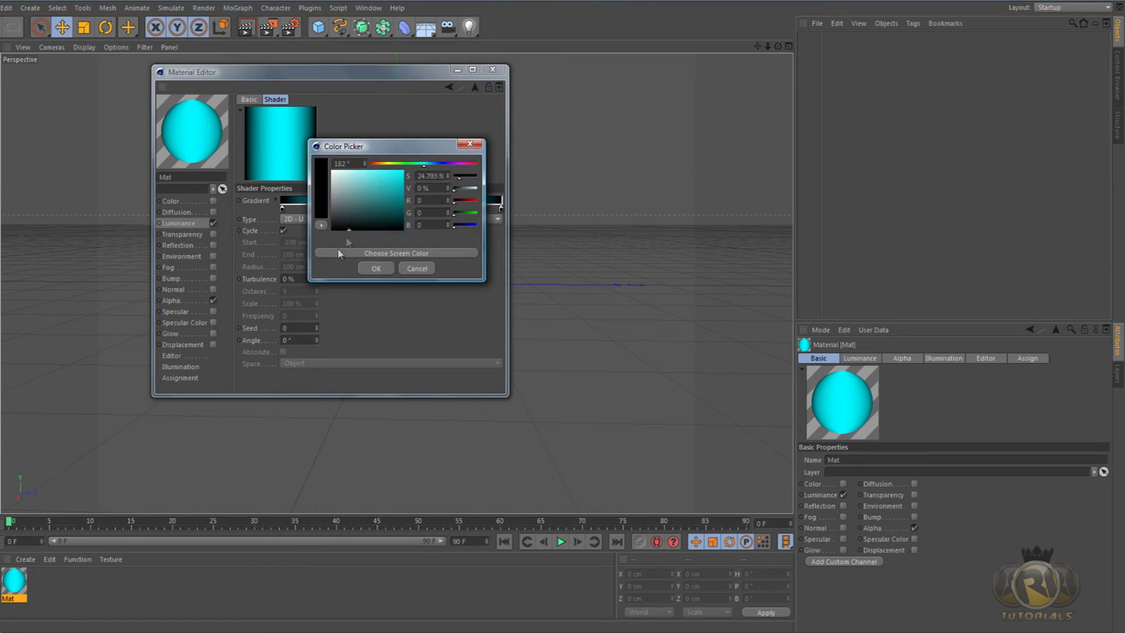
pyautogui.click(376, 269)
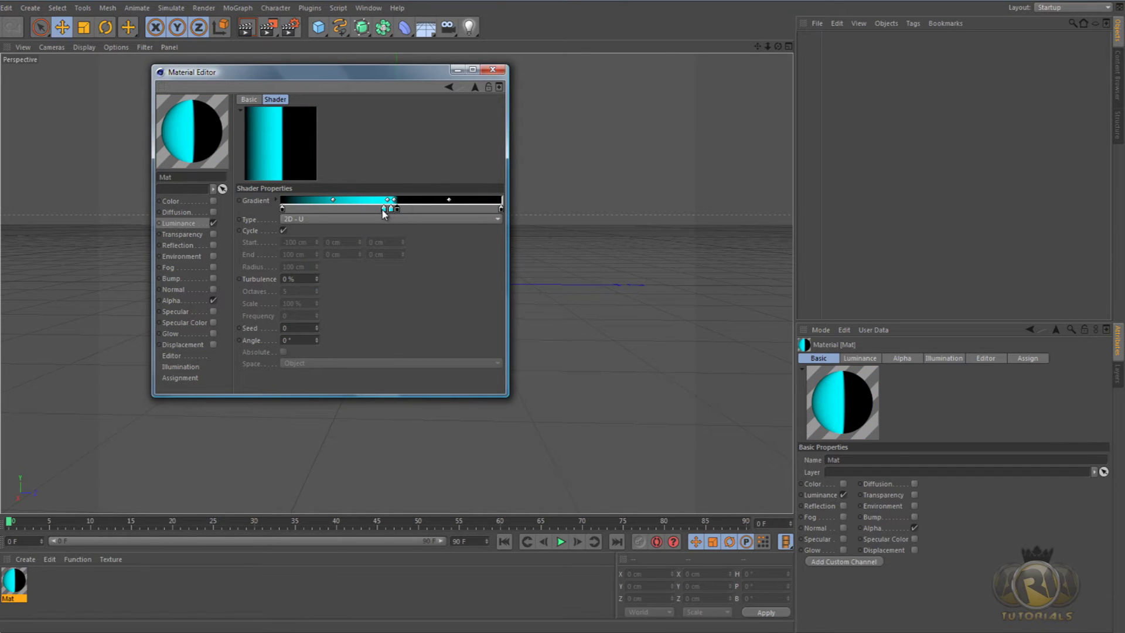
pyautogui.doubleClick(383, 209)
pyautogui.moveTo(339, 217); pyautogui.dragTo(316, 228)
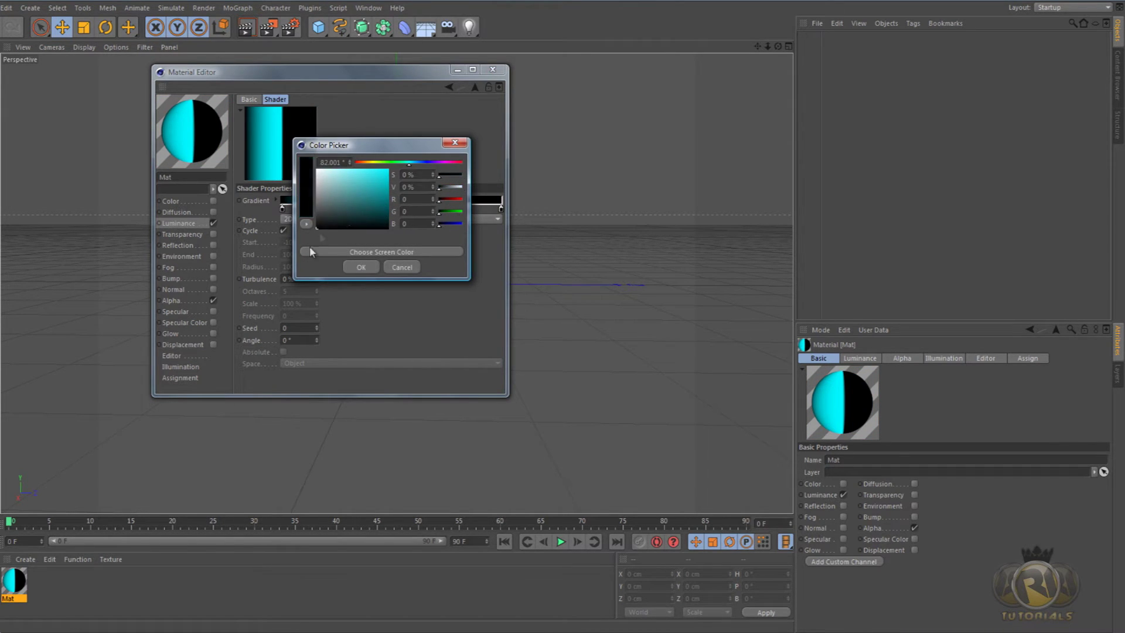
pyautogui.click(369, 267)
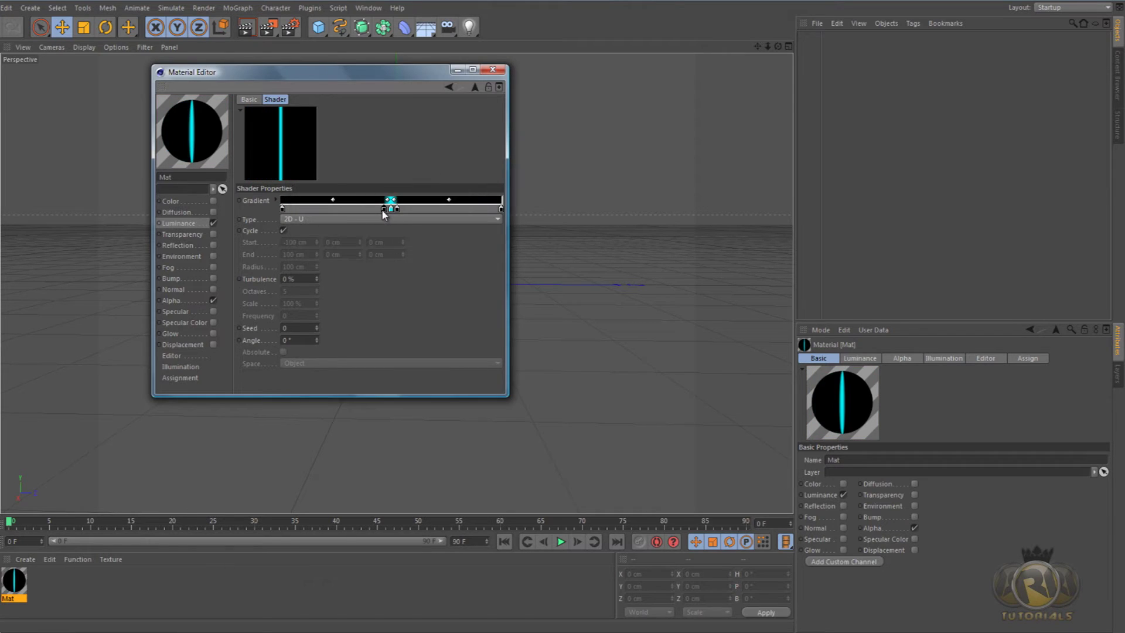
pyautogui.moveTo(382, 210); pyautogui.dragTo(397, 211)
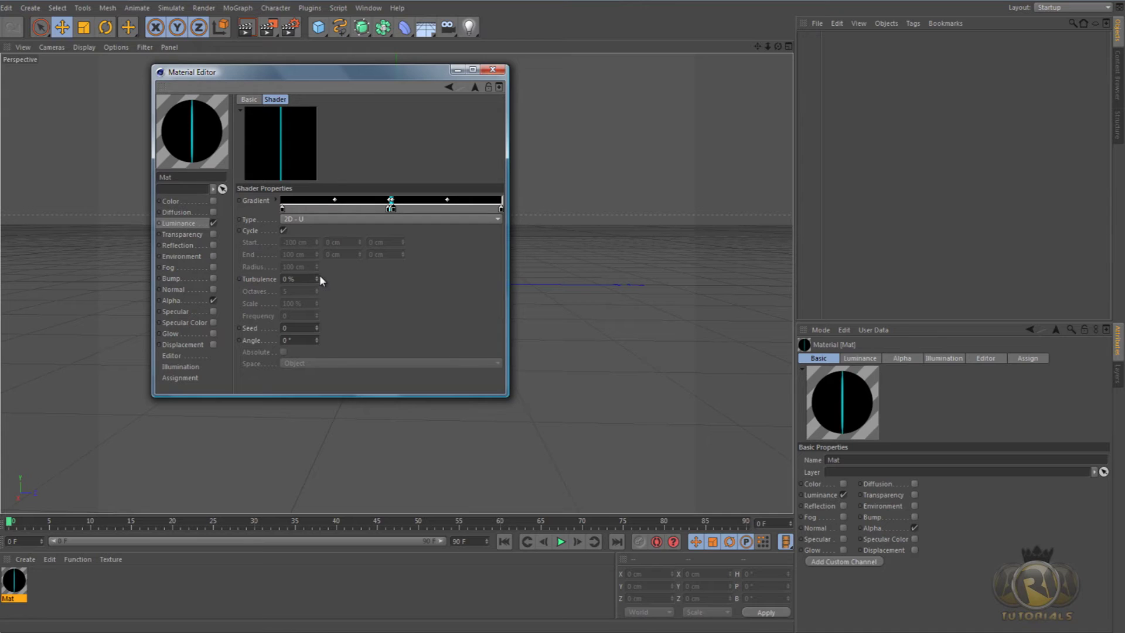
# - Set the gradient's Turbulence to 14%, Frequency to 97 and Seed to 50
pyautogui.moveTo(318, 274); pyautogui.dragTo(316, 275)
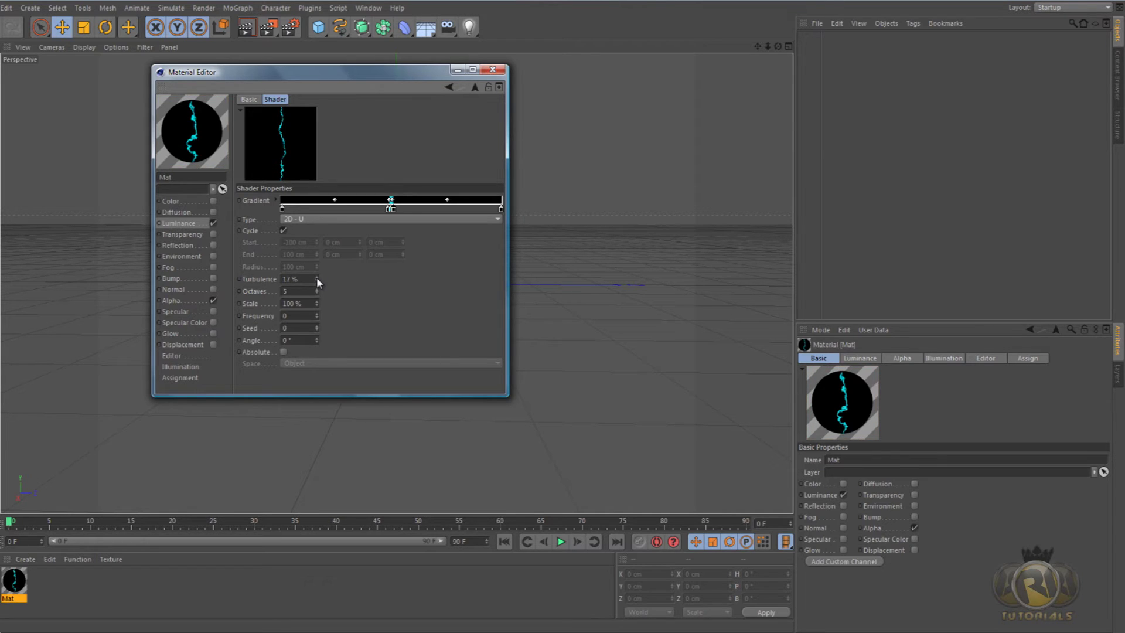
pyautogui.click(316, 278)
pyautogui.click(315, 282)
pyautogui.moveTo(316, 312); pyautogui.dragTo(316, 312)
pyautogui.moveTo(316, 326); pyautogui.dragTo(315, 325)
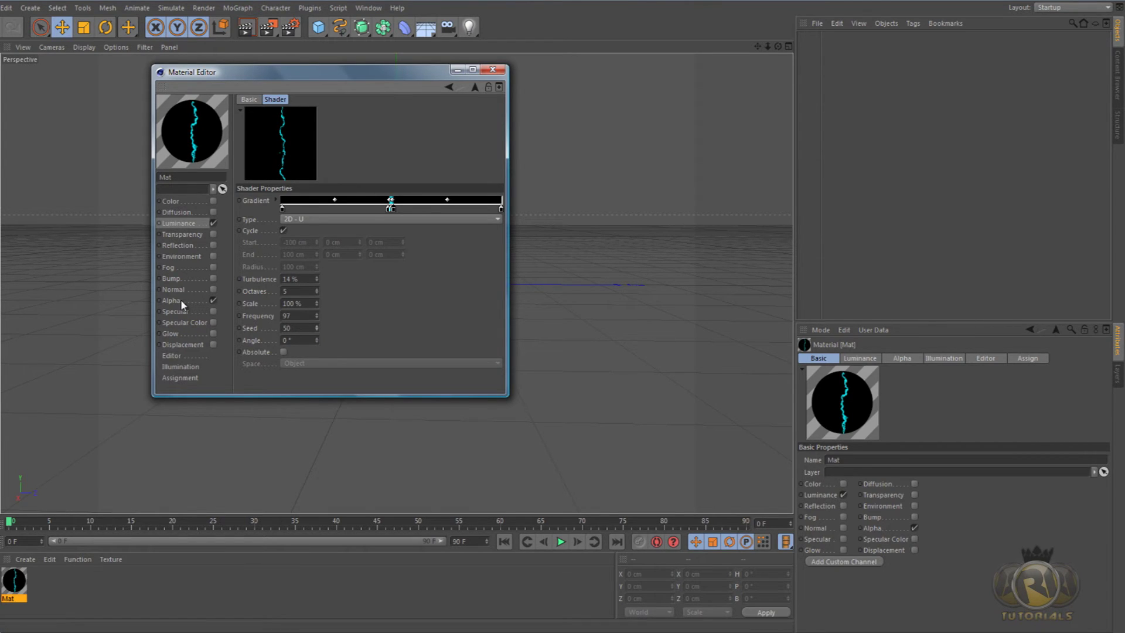
pyautogui.click(188, 224)
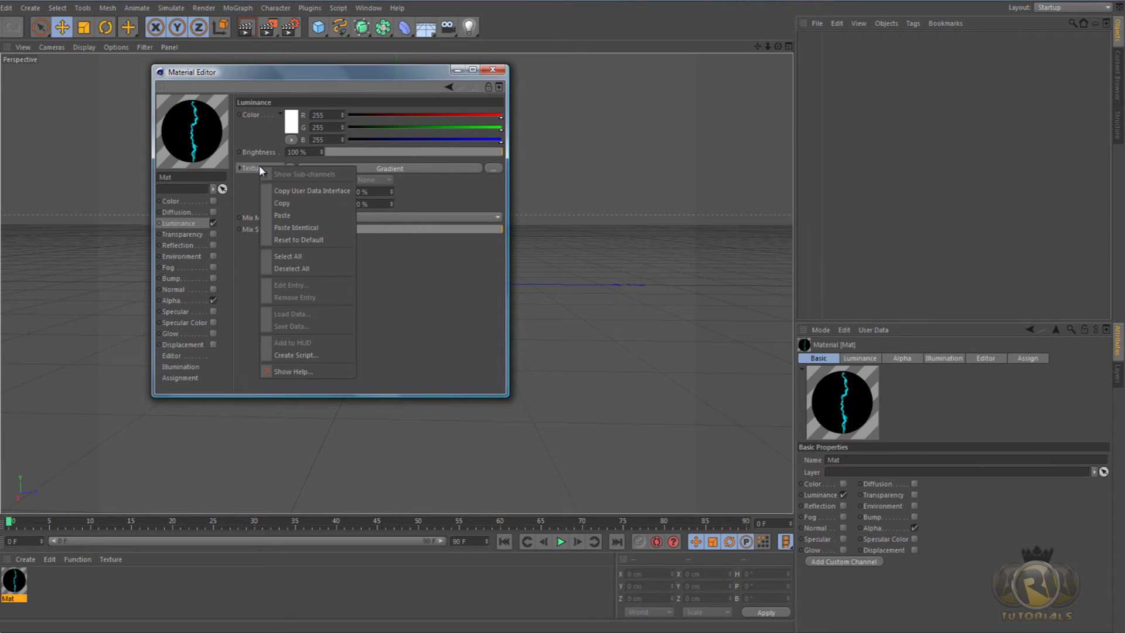
# - Copy the Luminance gradient texture into the Alpha texture and close the Material Editor
pyautogui.click(289, 201)
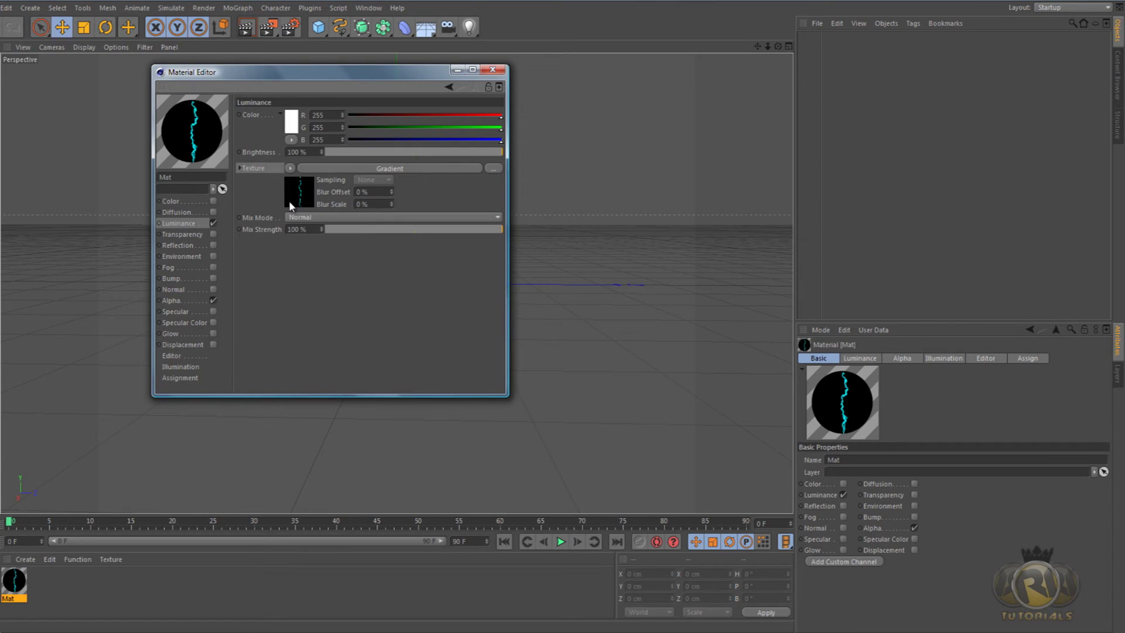
pyautogui.click(170, 301)
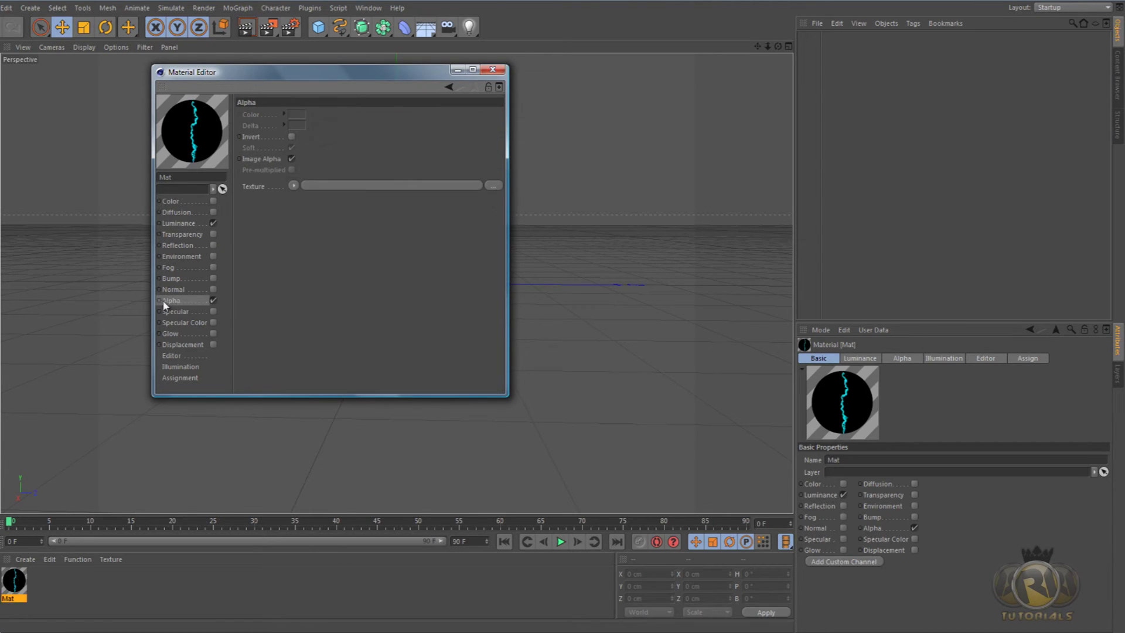
pyautogui.rightClick(258, 187)
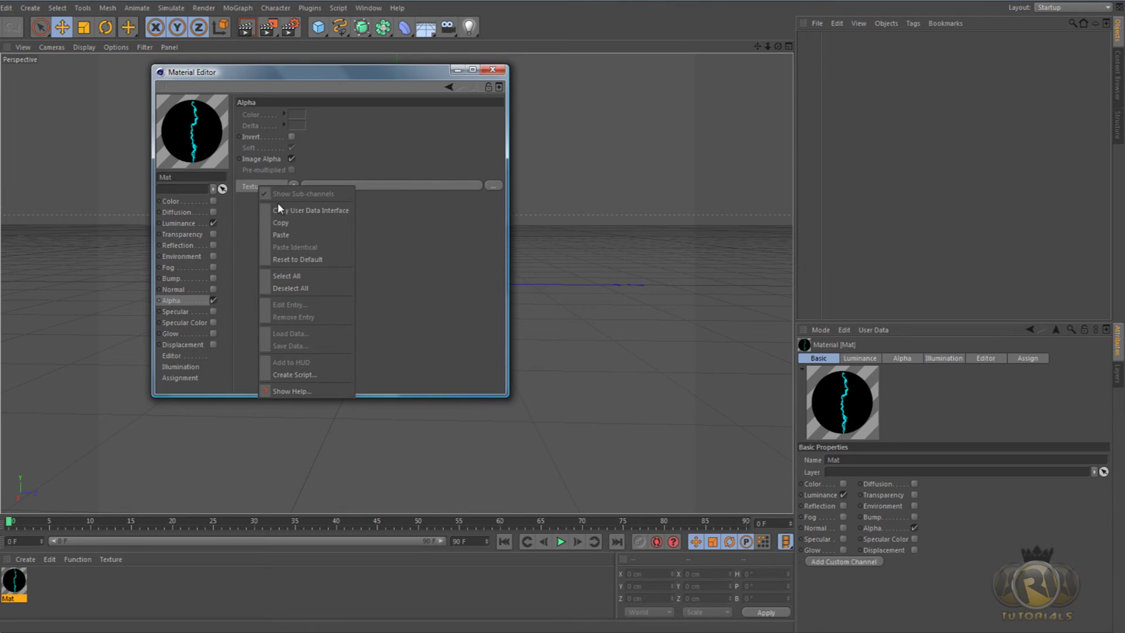
pyautogui.click(286, 233)
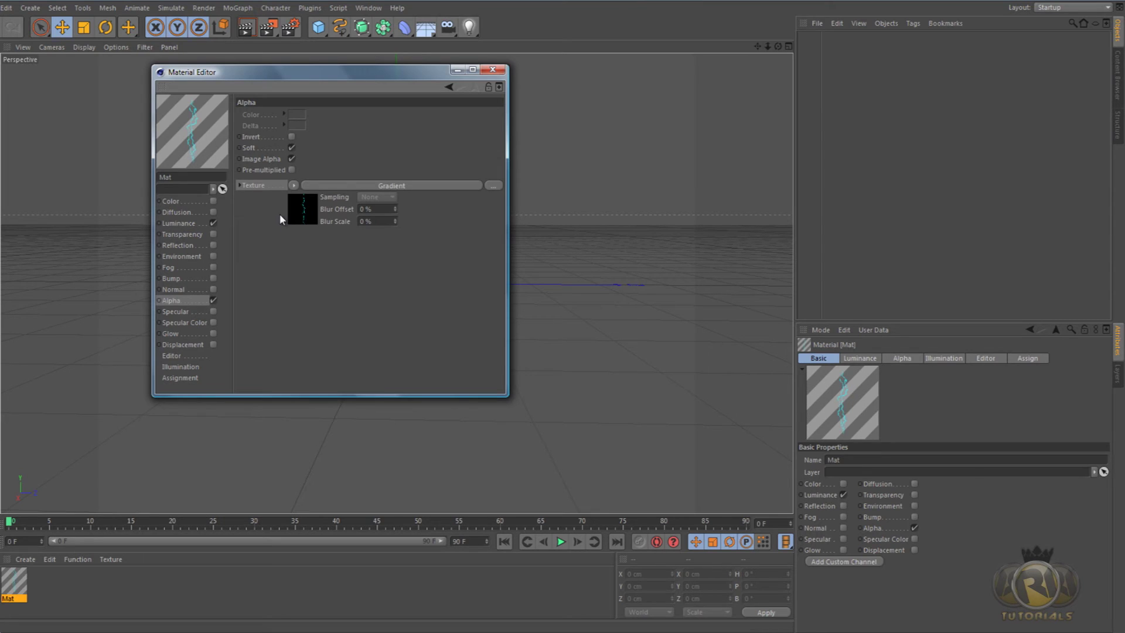
pyautogui.click(499, 73)
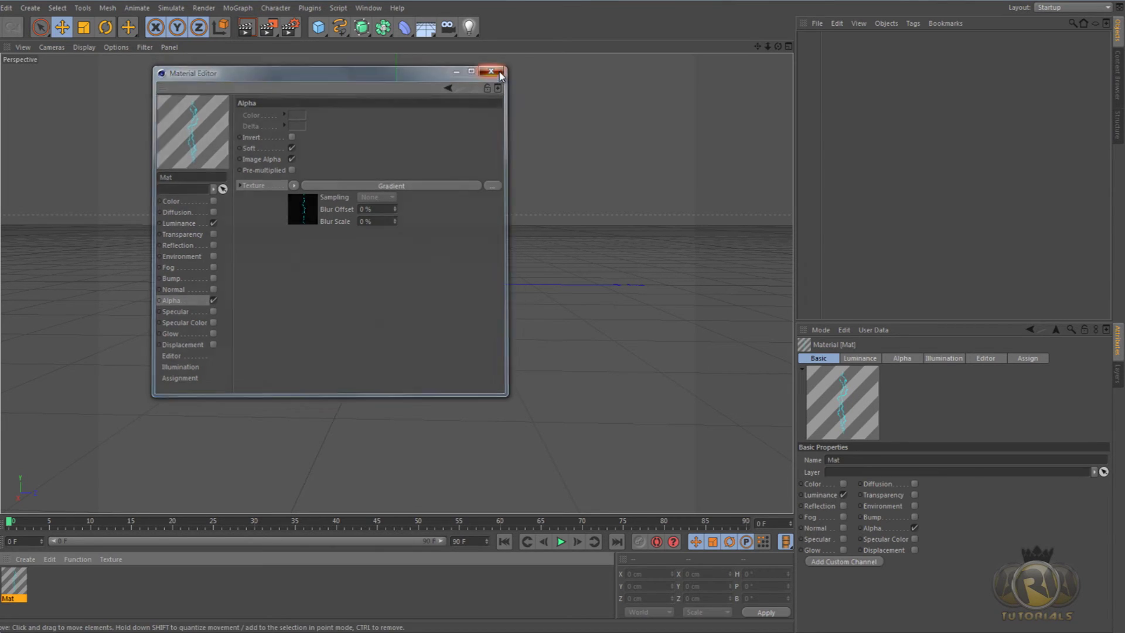
# - Add a Plane rotated 70° and stretched to 825.788 cm
pyautogui.moveTo(318, 28); pyautogui.dragTo(424, 63)
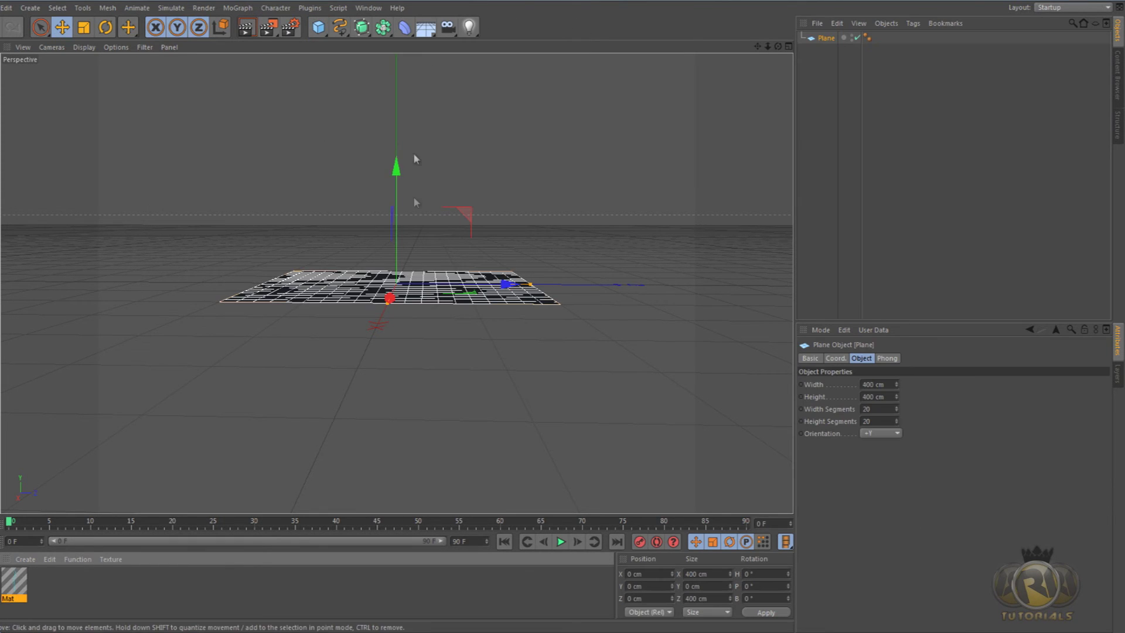
pyautogui.click(112, 28)
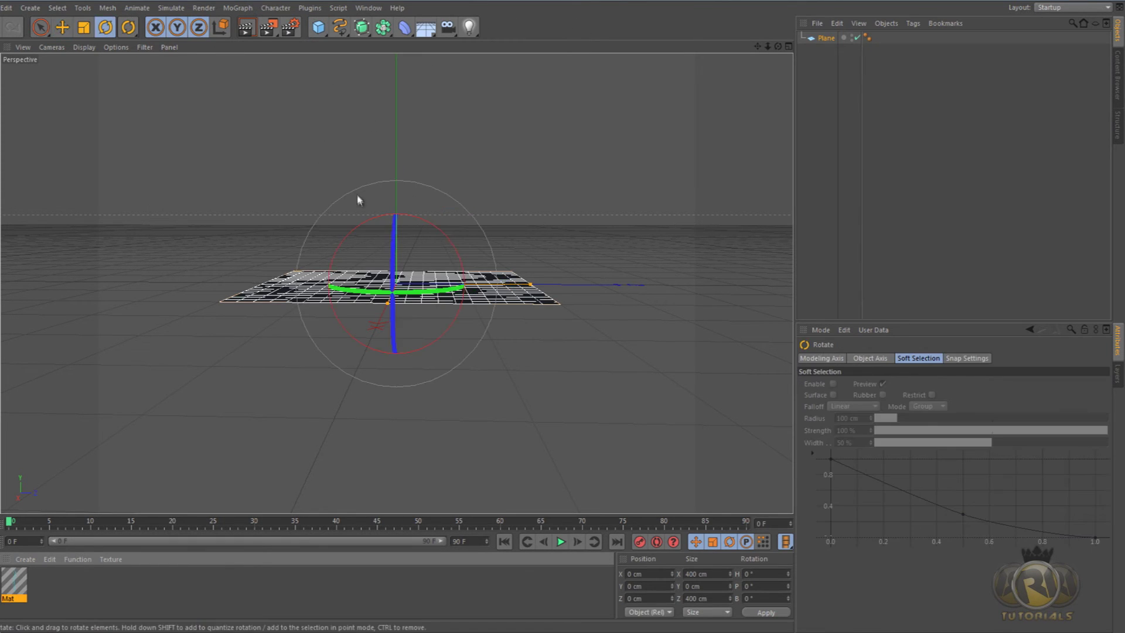
pyautogui.moveTo(394, 248); pyautogui.dragTo(484, 324)
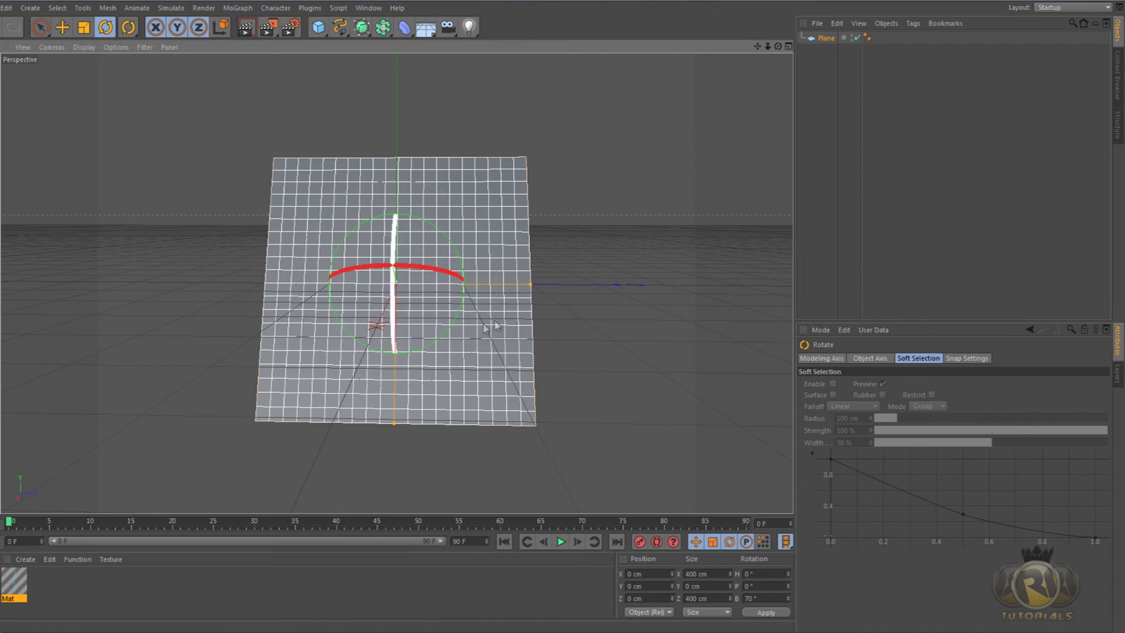
pyautogui.moveTo(526, 287); pyautogui.dragTo(677, 285)
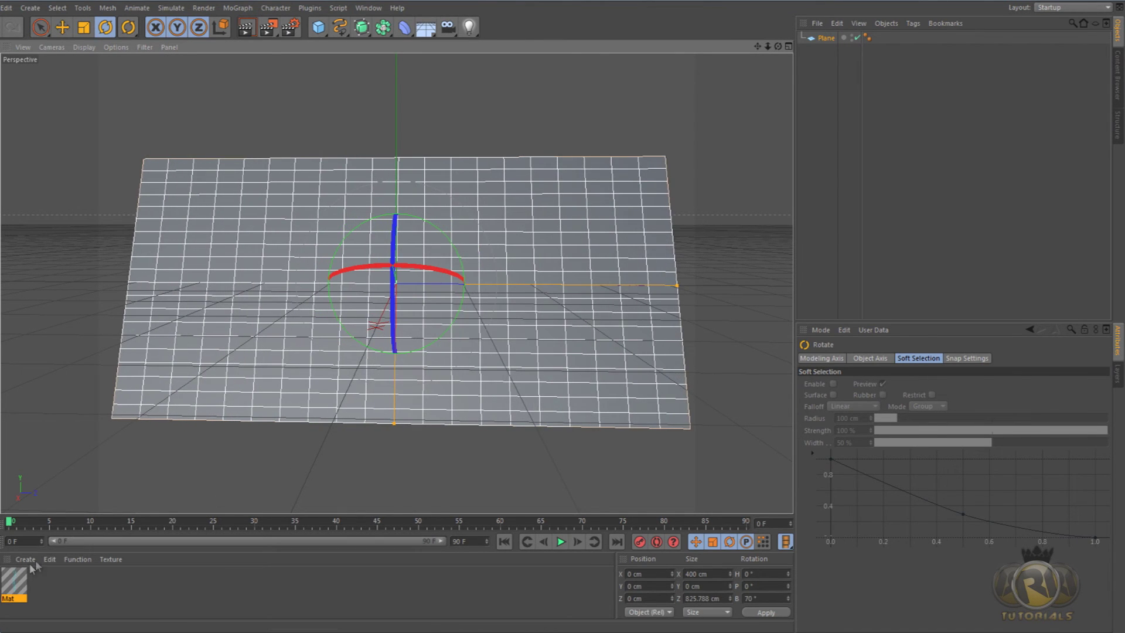
# - Apply the Mat material to the plane and render the view
pyautogui.moveTo(51, 505); pyautogui.dragTo(259, 237)
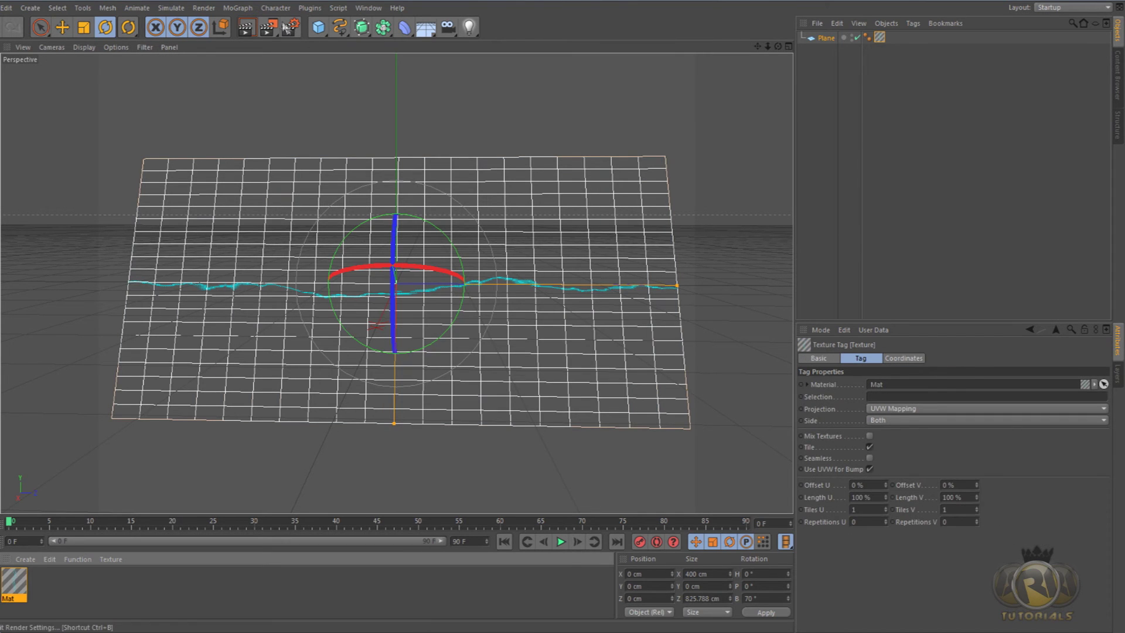
pyautogui.click(246, 30)
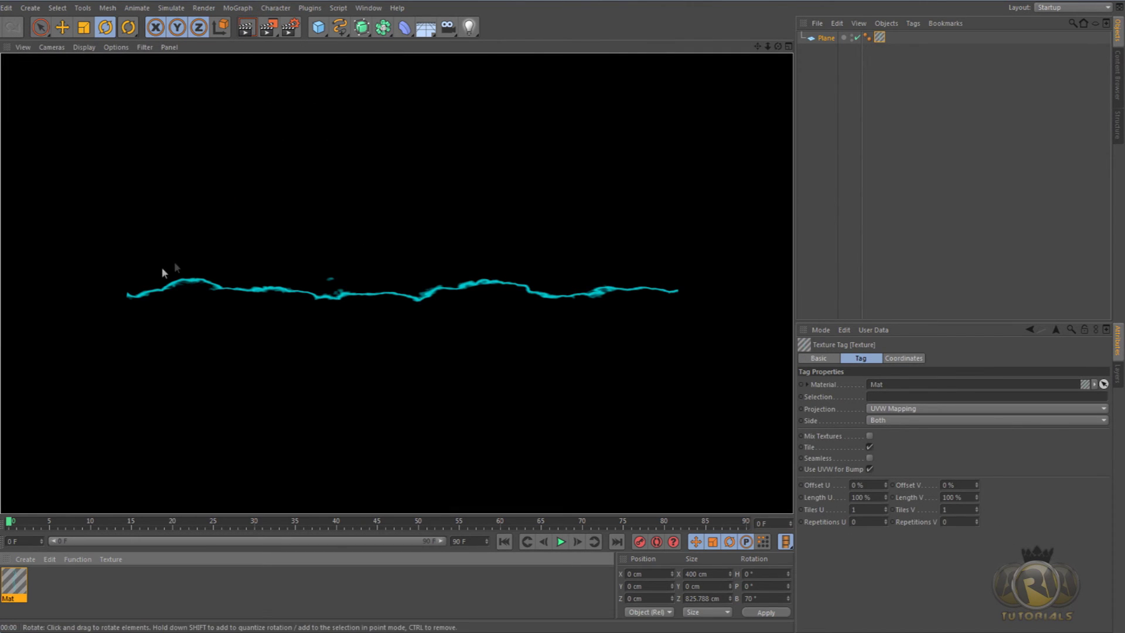
pyautogui.moveTo(778, 45); pyautogui.dragTo(615, 389)
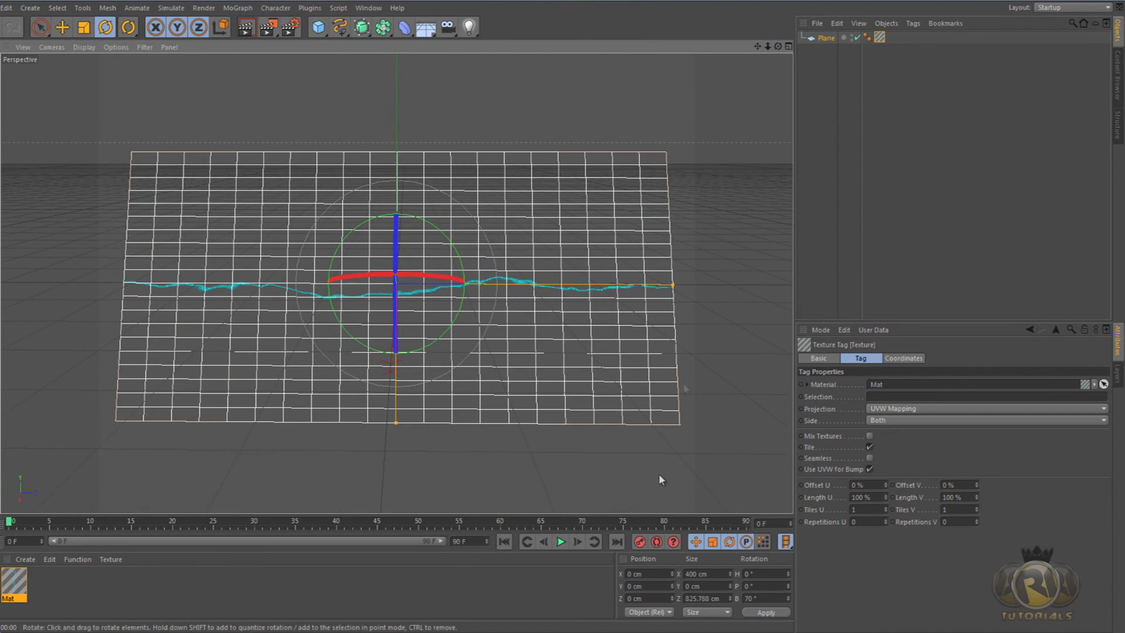
pyautogui.click(557, 543)
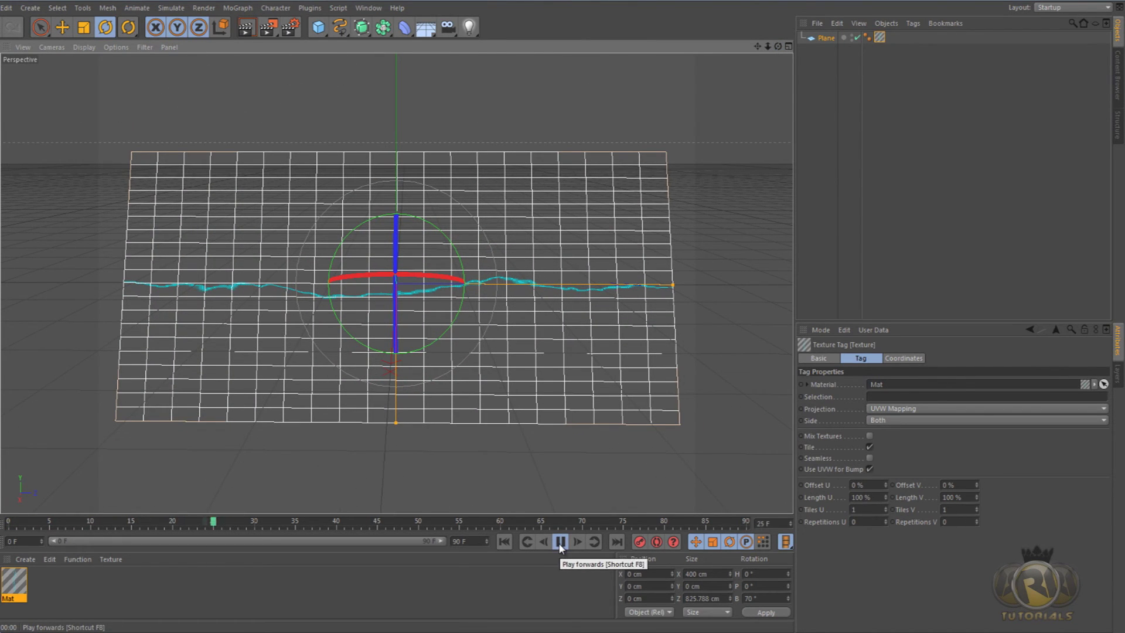
pyautogui.click(560, 544)
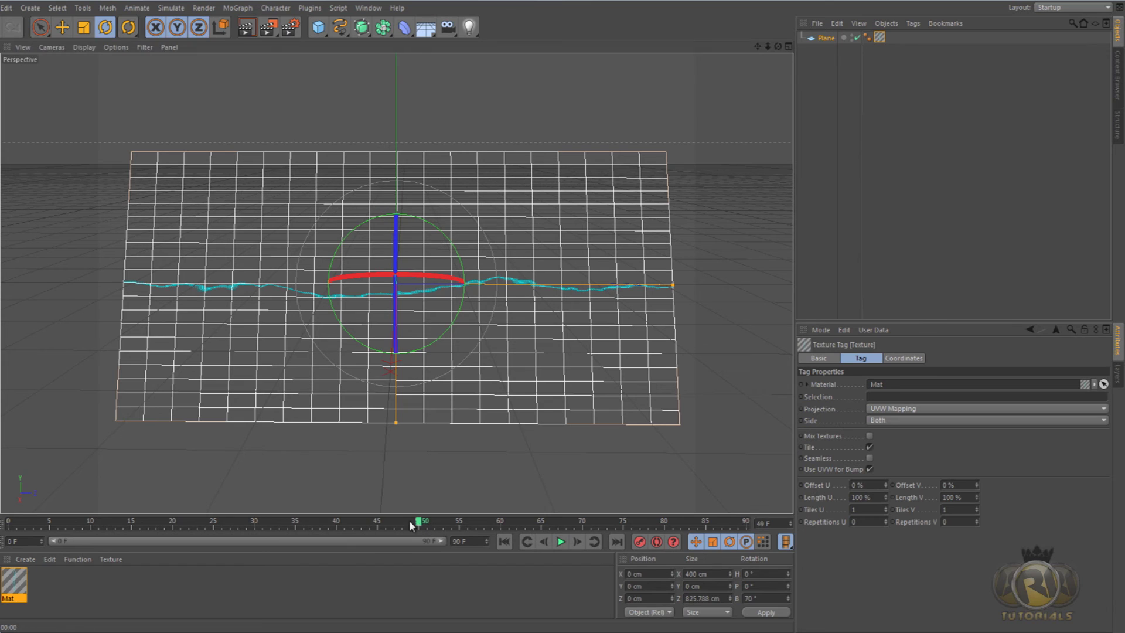
pyautogui.moveTo(422, 522); pyautogui.dragTo(7, 521)
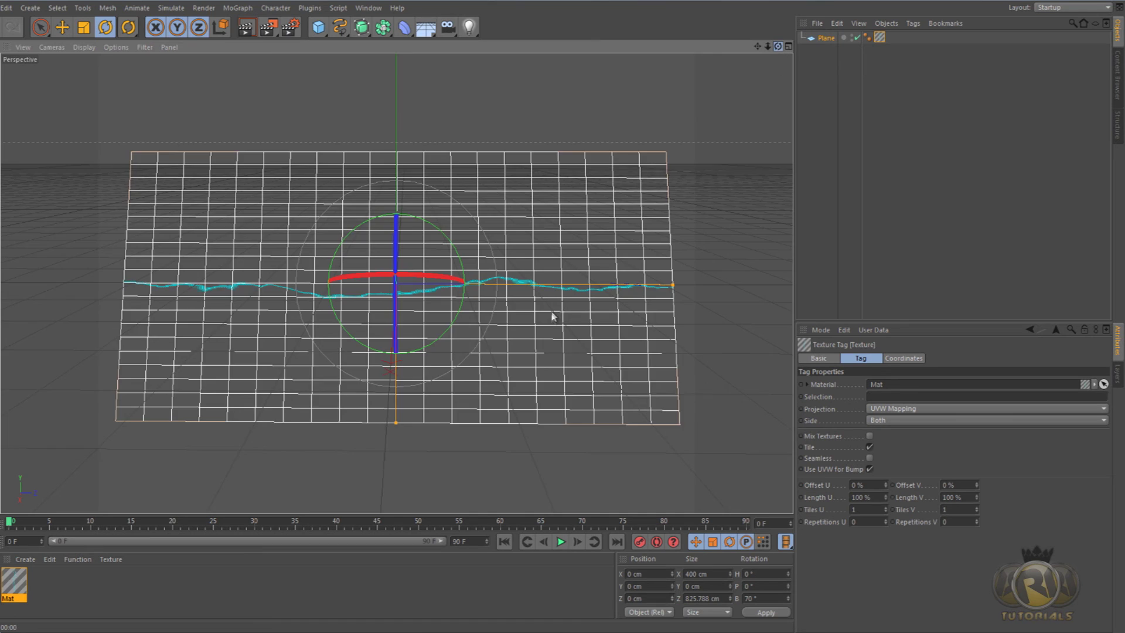
pyautogui.keyDown('alt'); pyautogui.moveTo(547, 314); pyautogui.dragTo(551, 312); pyautogui.keyUp('alt')
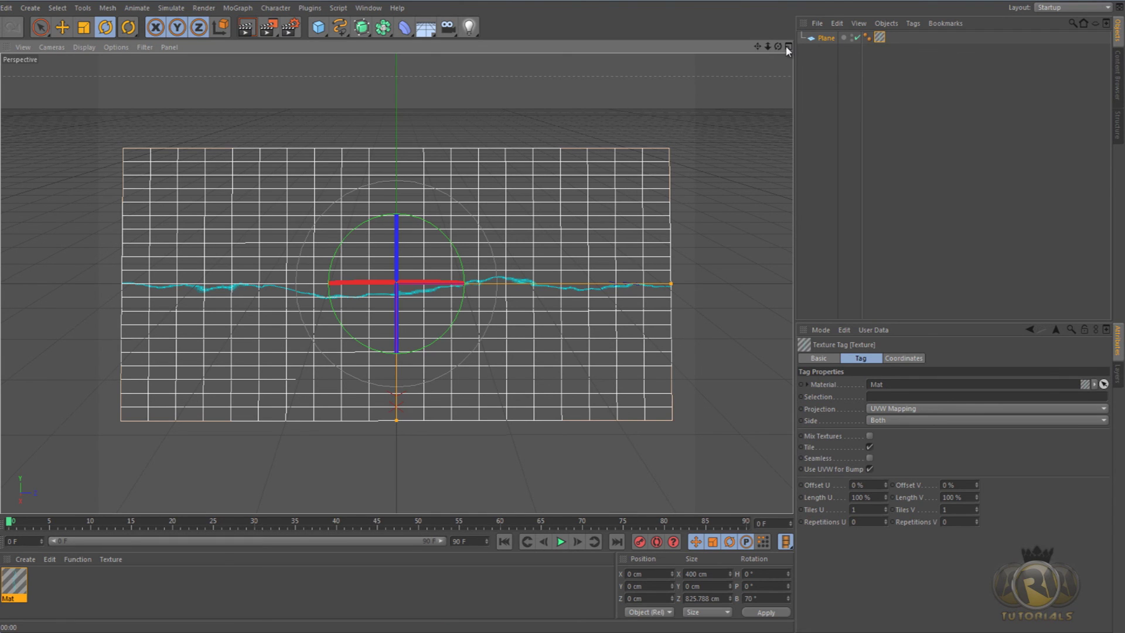
pyautogui.moveTo(779, 47); pyautogui.dragTo(550, 309)
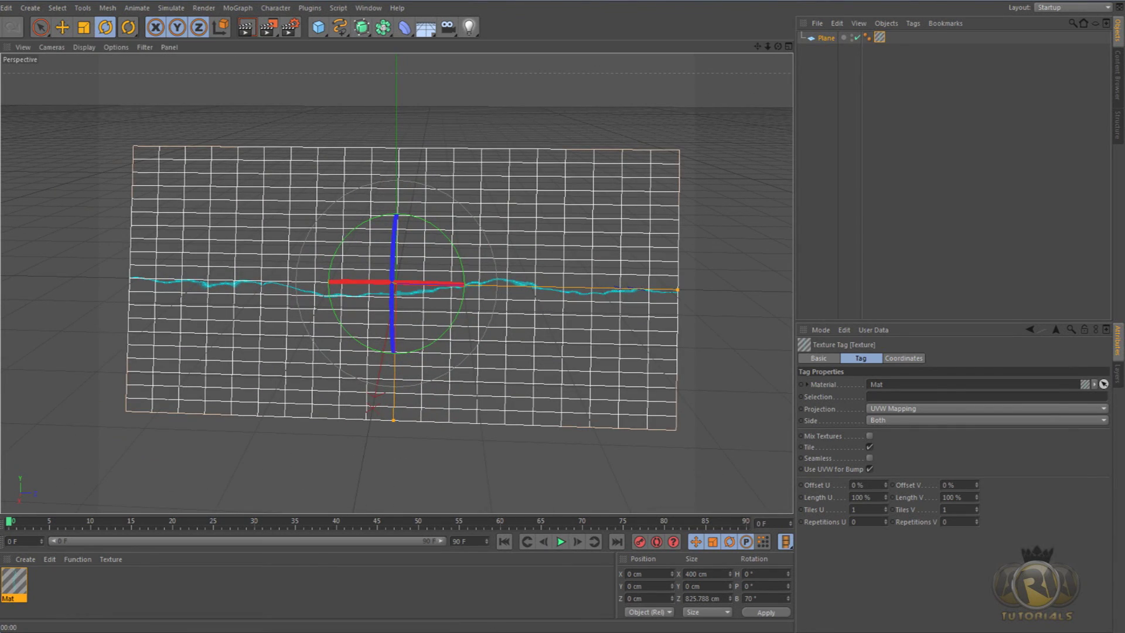